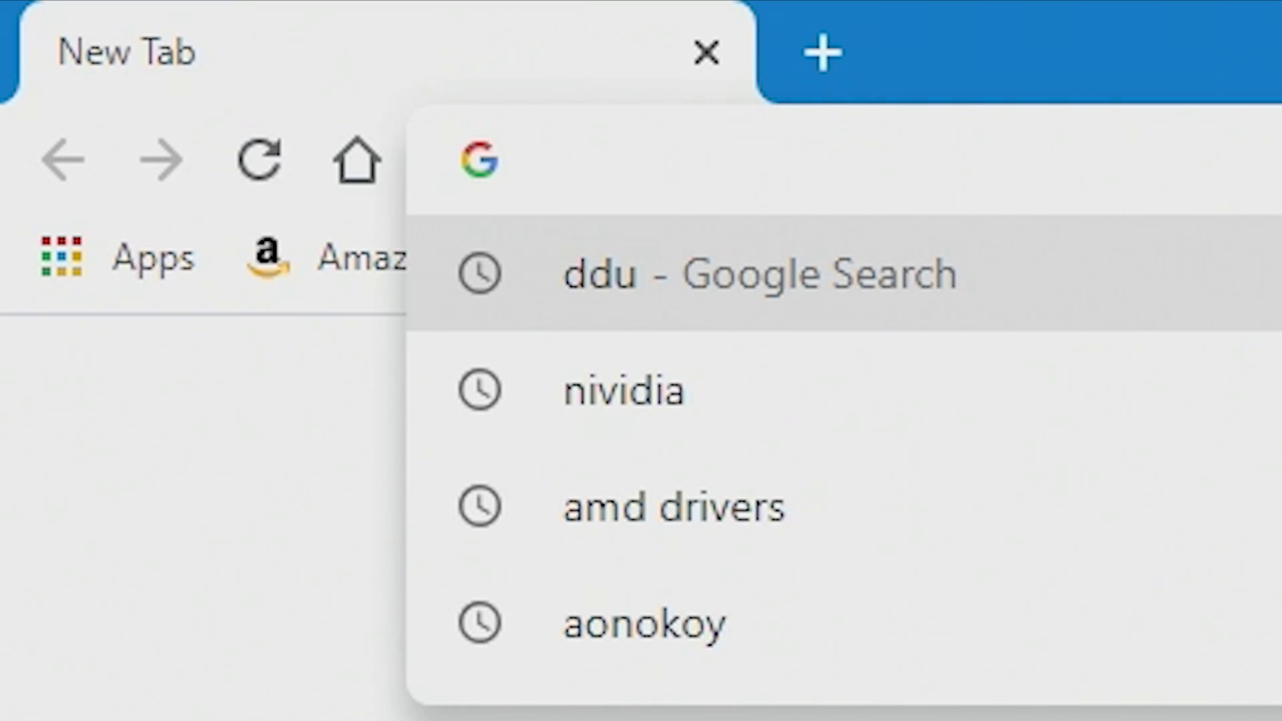
Step: Go to nvidia.com and open the GeForce drivers page
text(nvidia.com)
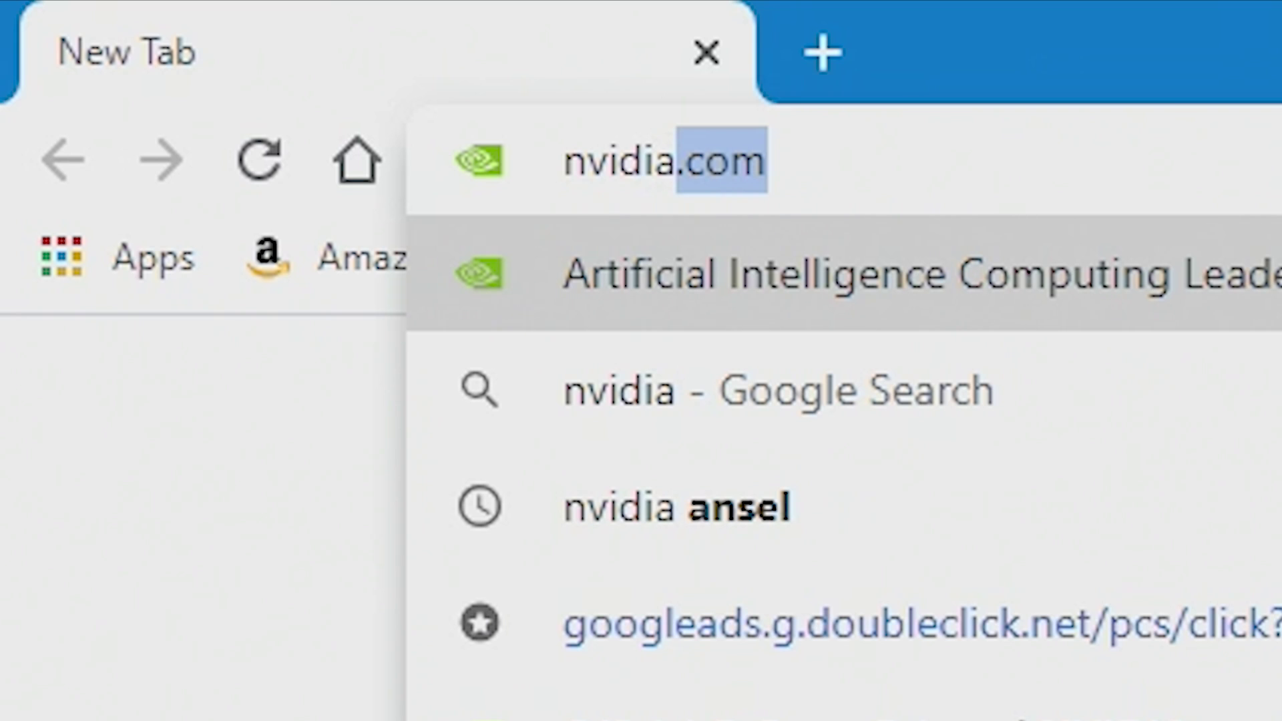
key(Right)
key(Return)
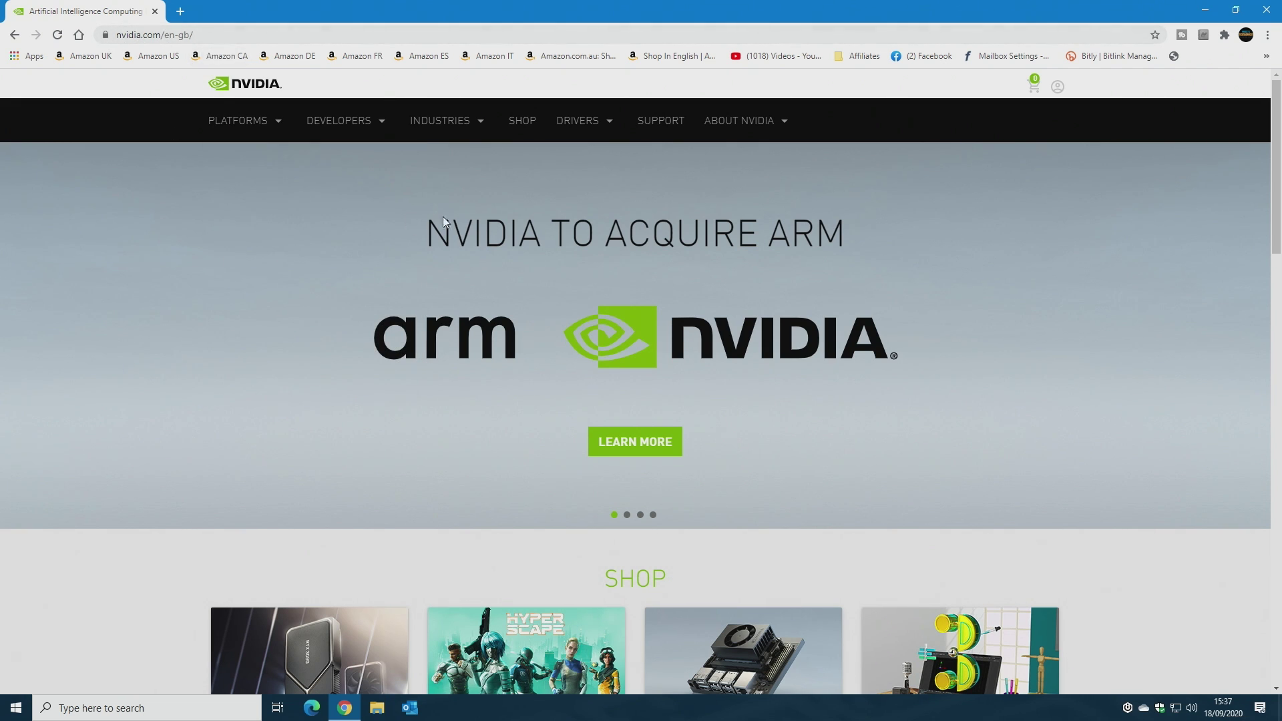
mouse_move(589, 122)
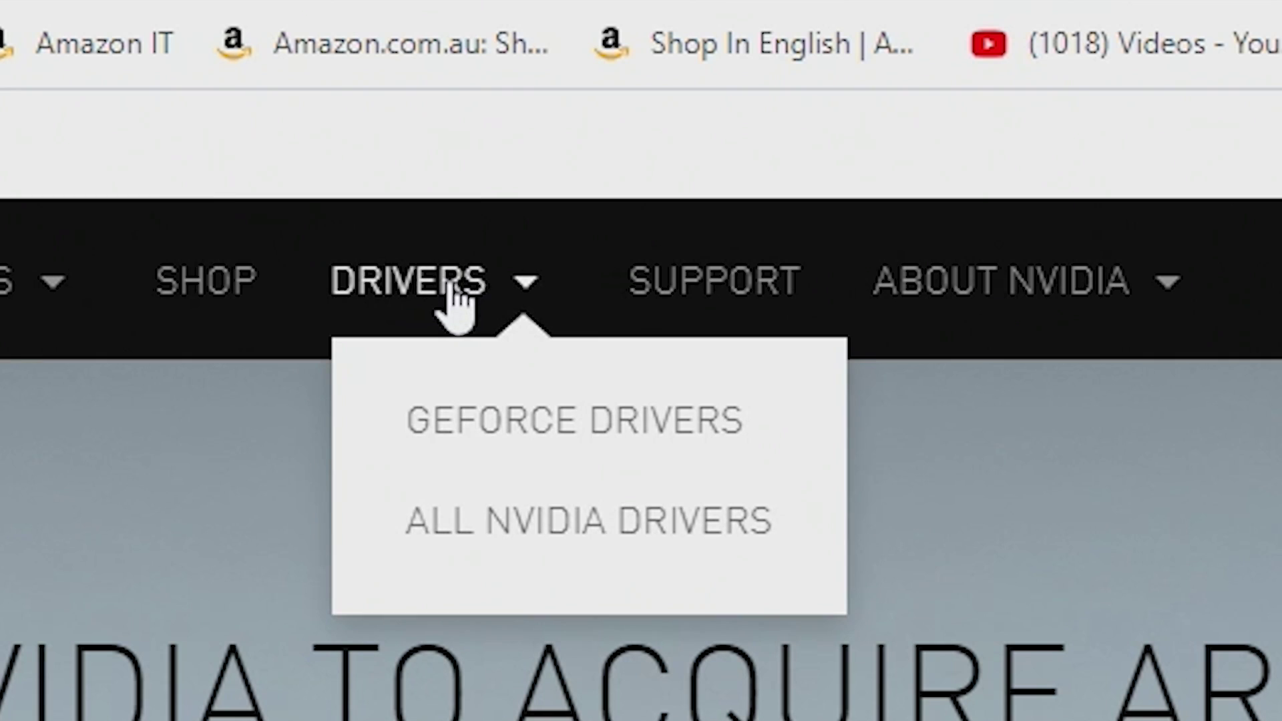
click(510, 422)
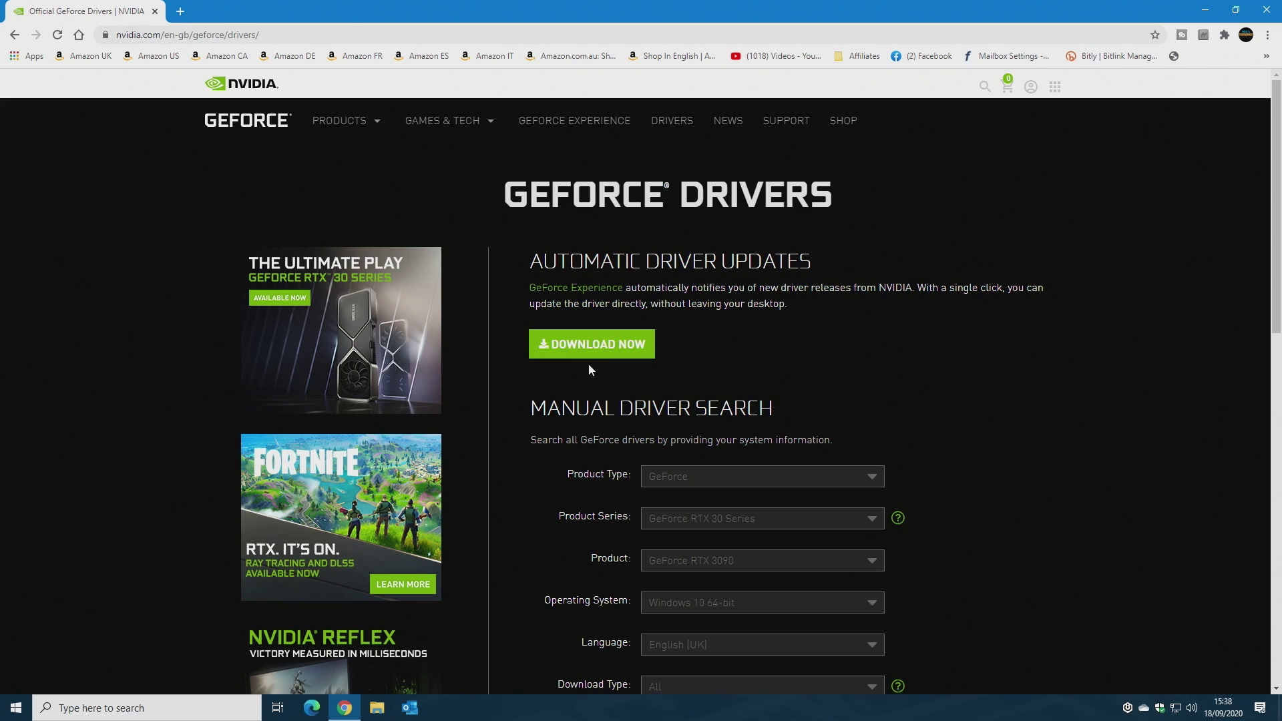
Step: In the manual driver search, choose product type GeForce, series GeForce 16 Series and product GeForce GTX 1650 SUPER
scroll(768, 390, down, 3)
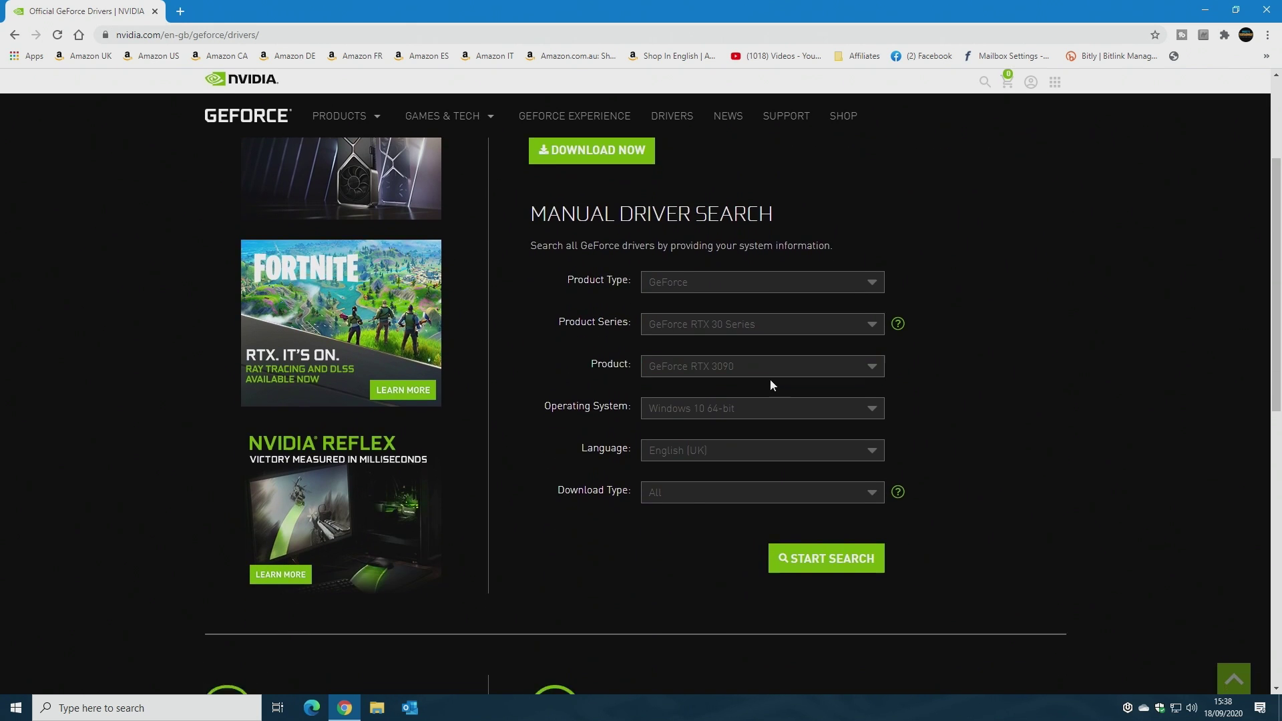
scroll(731, 370, up, 1)
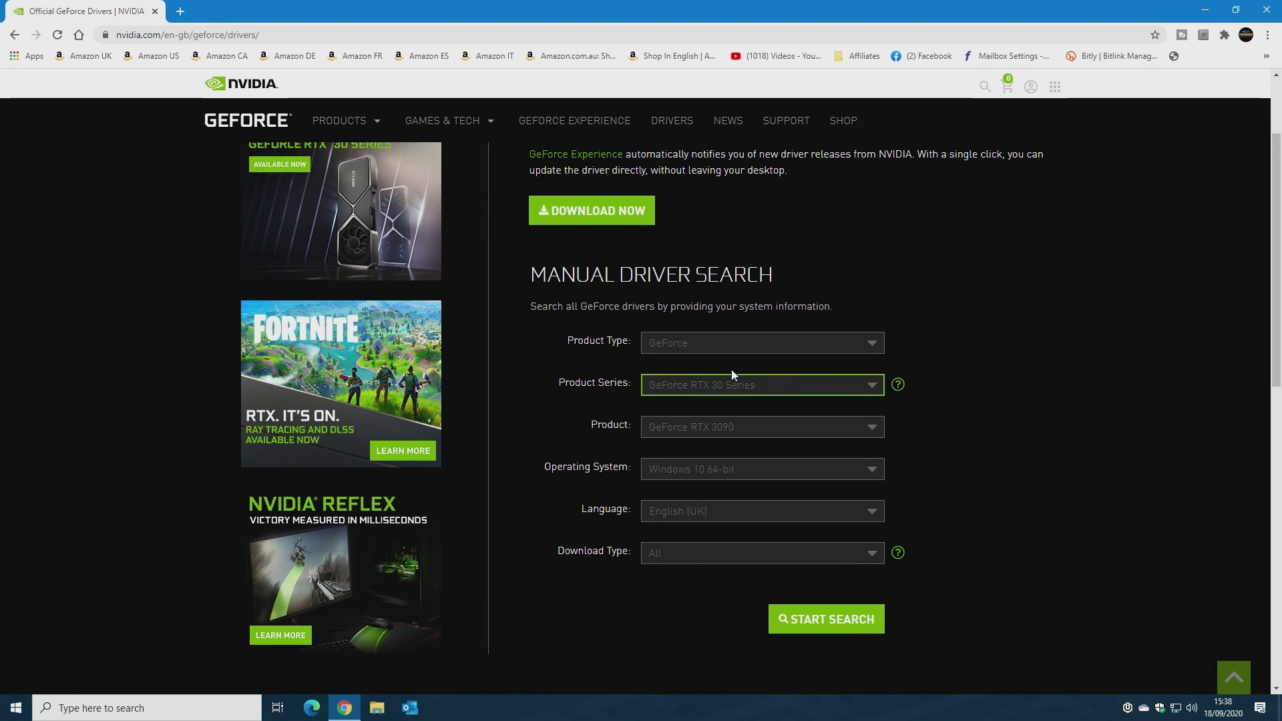
click(780, 347)
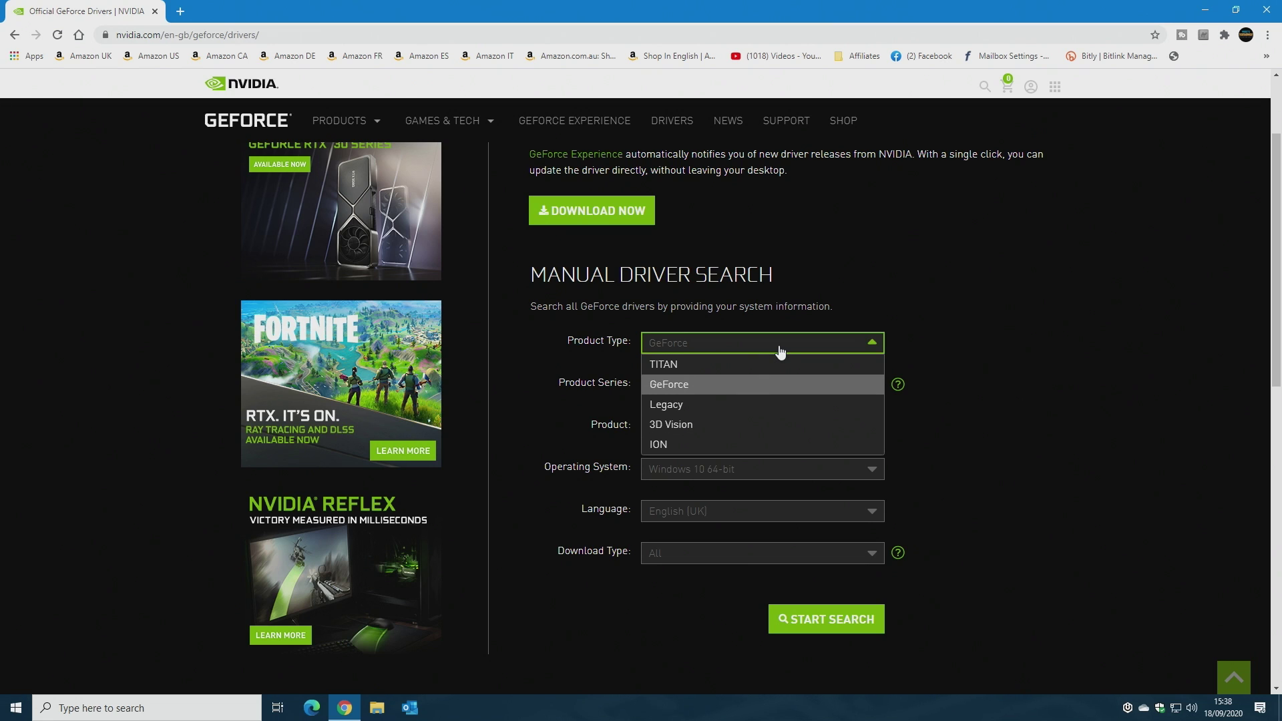
click(684, 389)
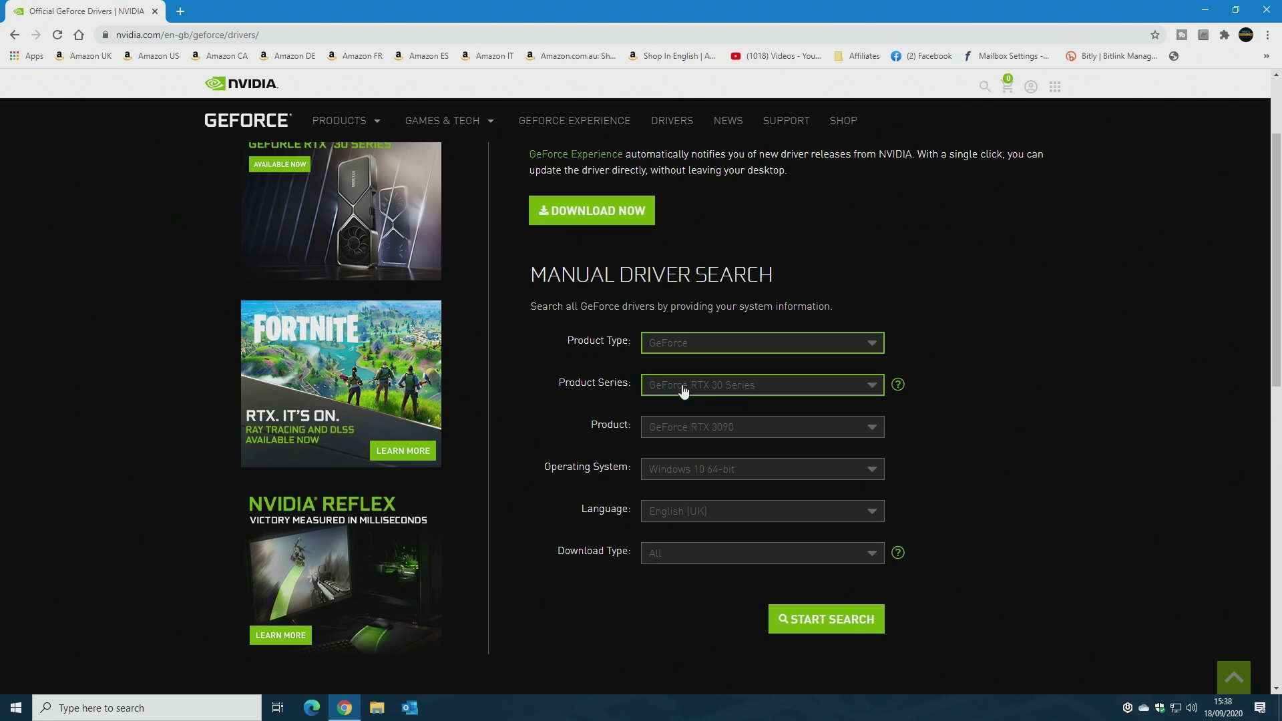
click(802, 389)
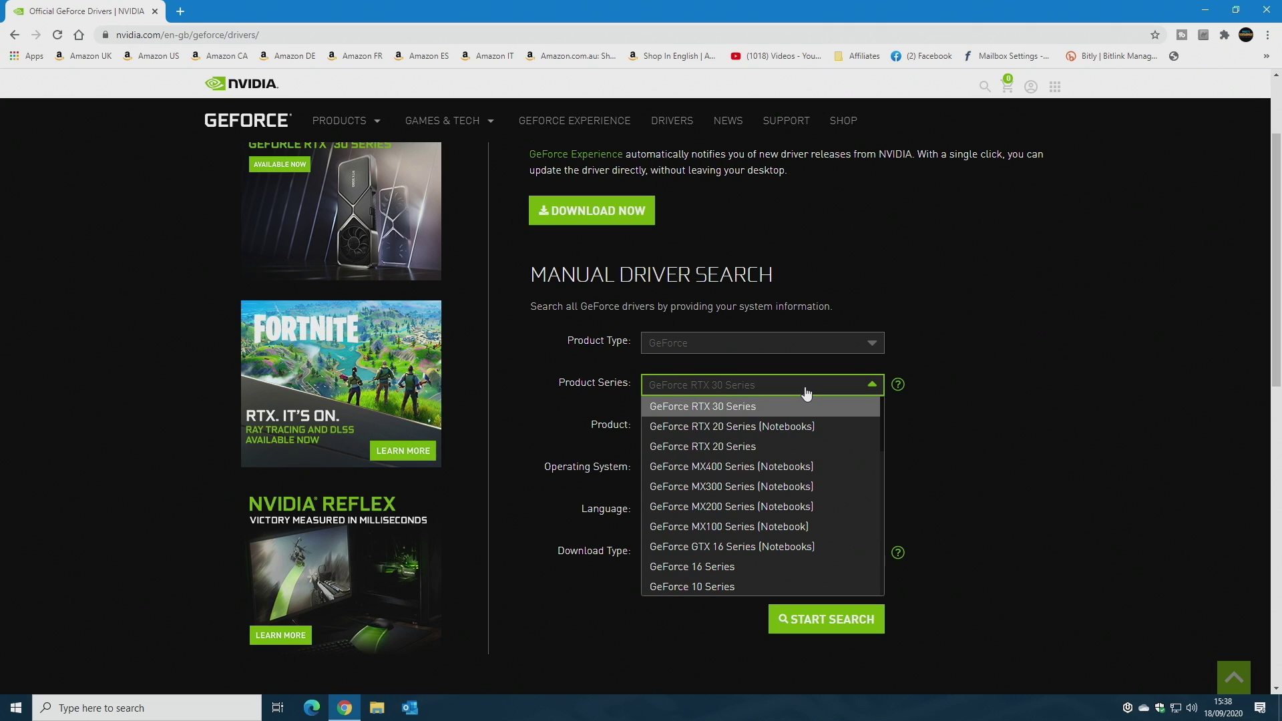
click(721, 568)
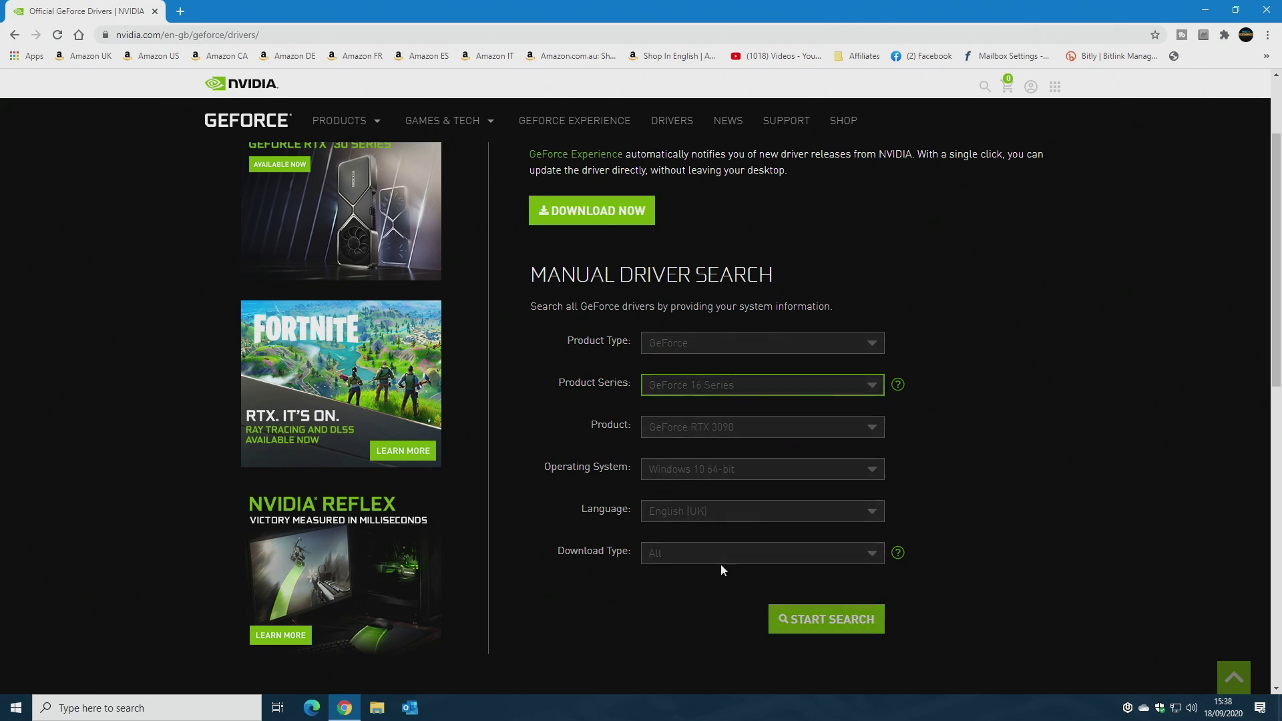
scroll(721, 428, down, 2)
click(724, 294)
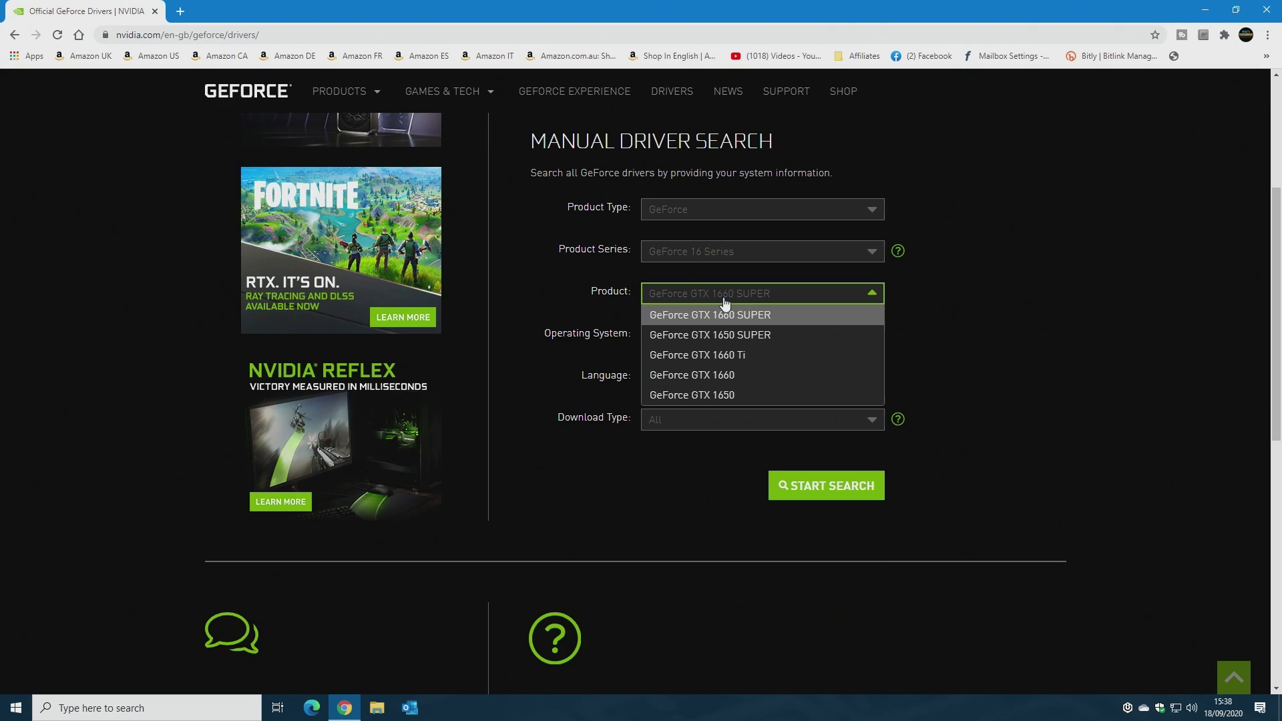
click(711, 341)
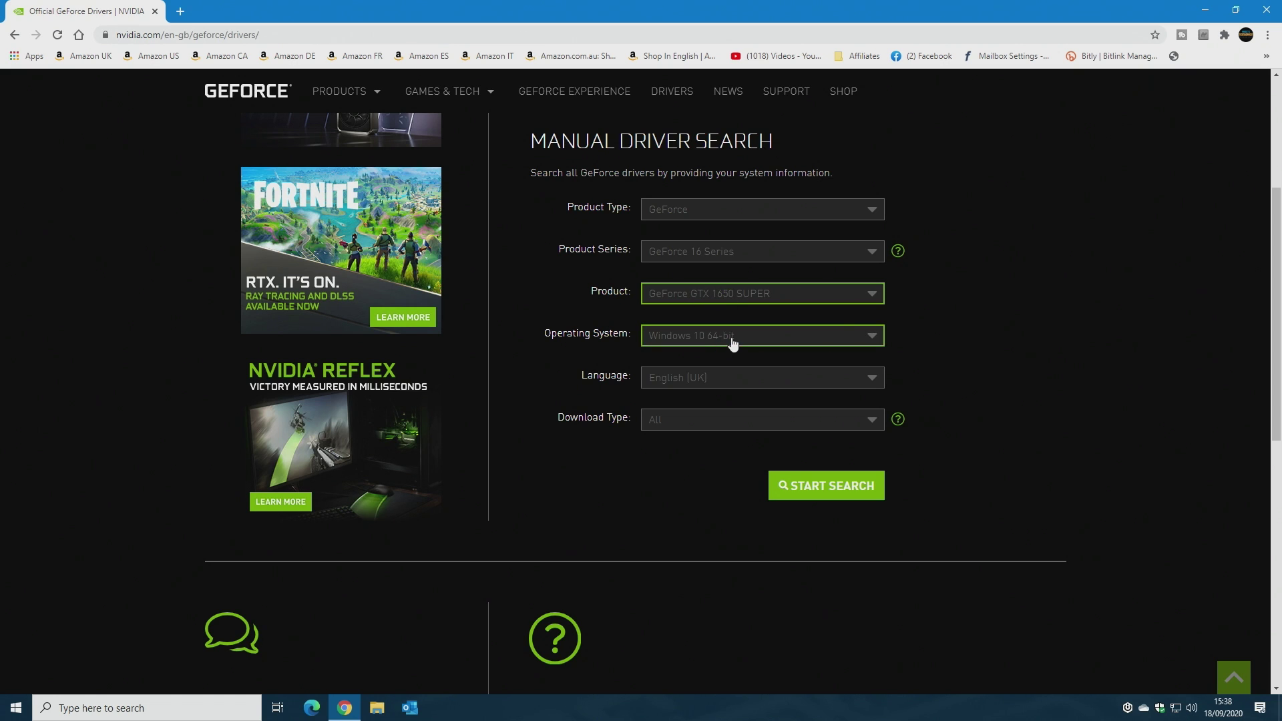
Step: Choose Windows 10 64-bit and English (UK) for the manual driver search and run it
click(690, 343)
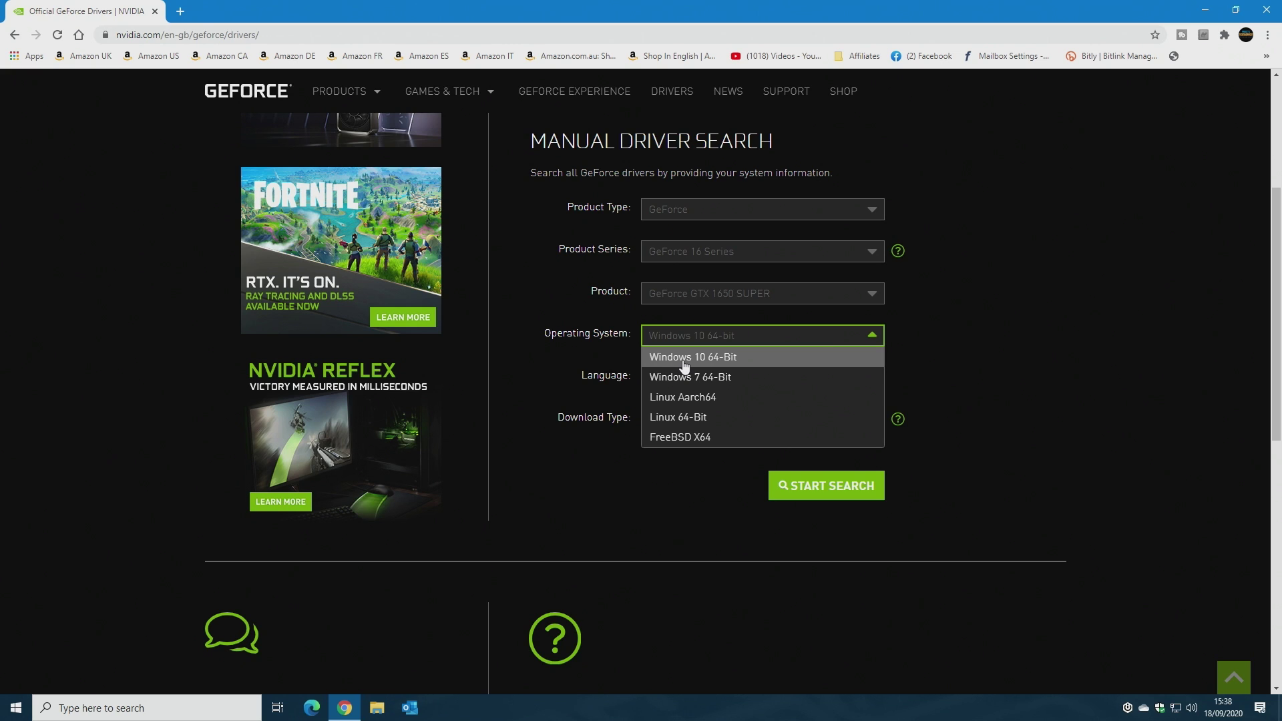
click(684, 358)
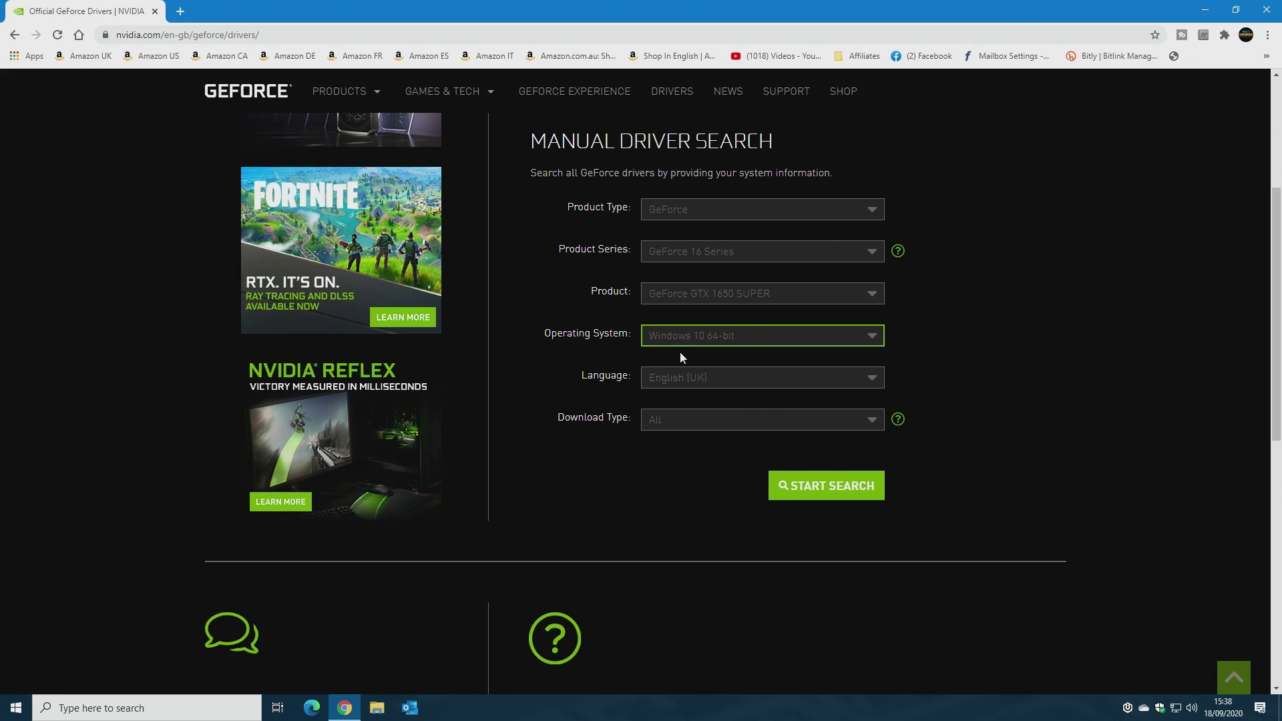
click(691, 378)
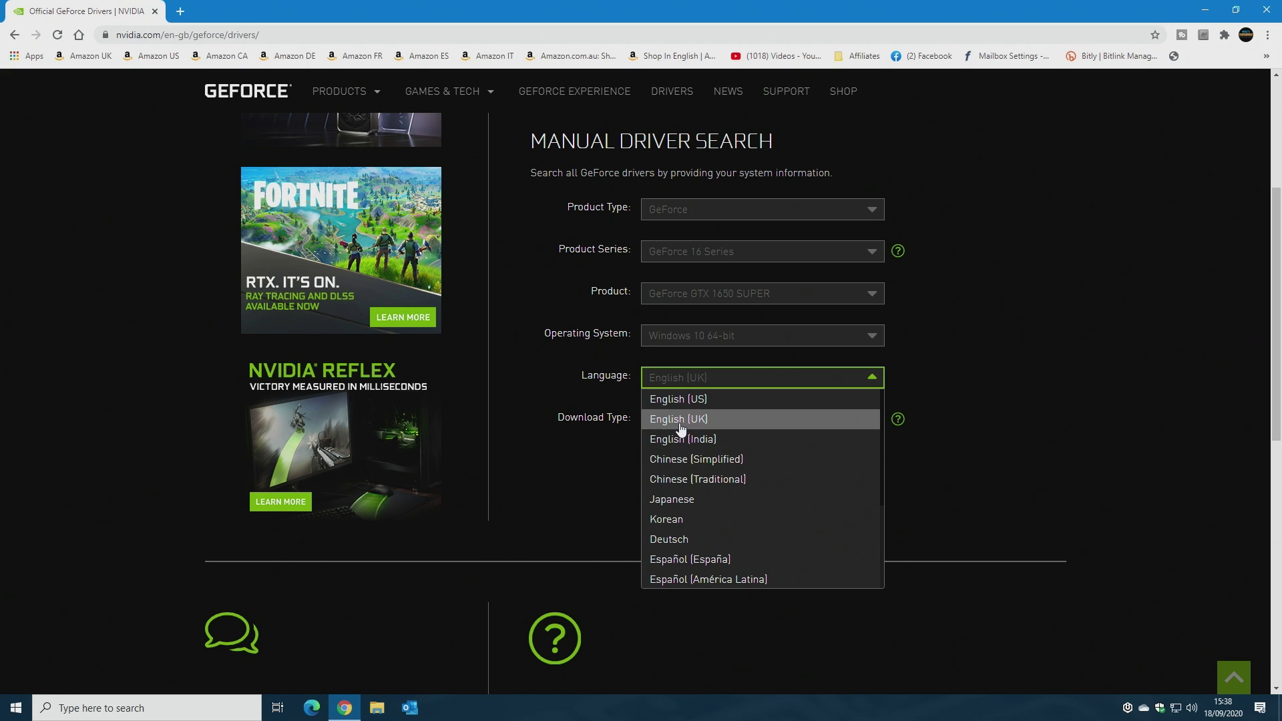
click(678, 419)
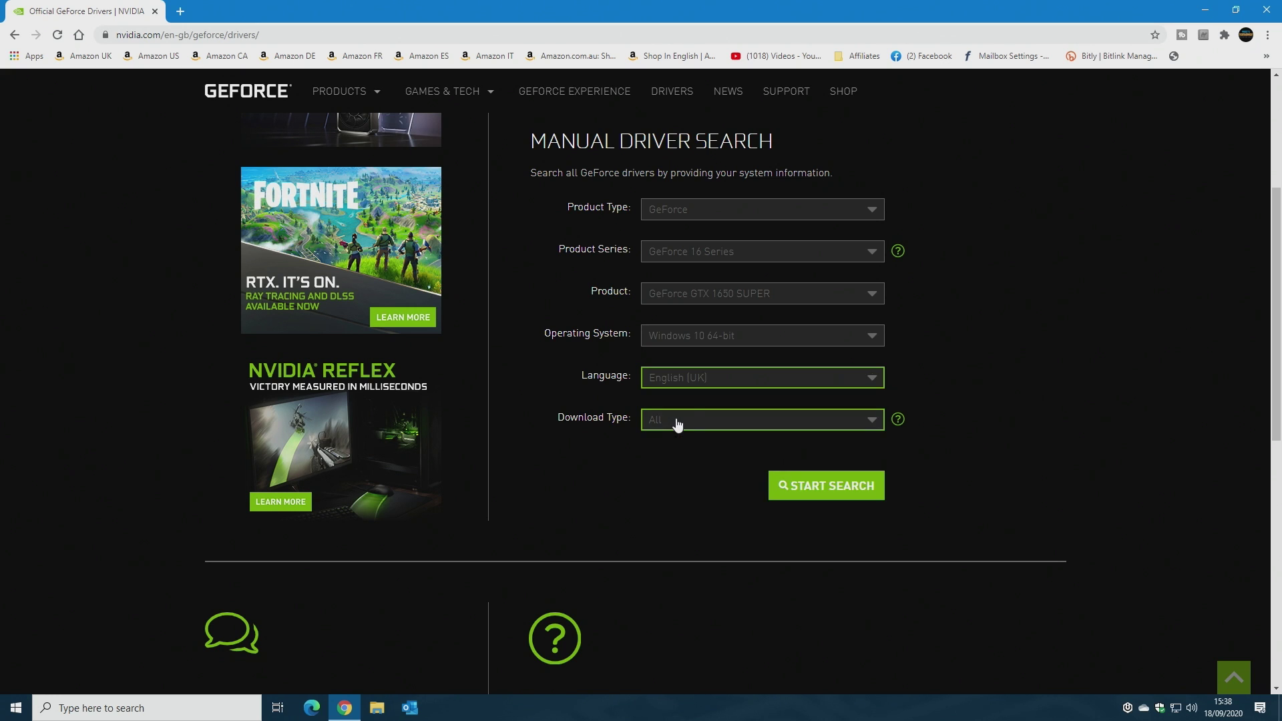
click(815, 491)
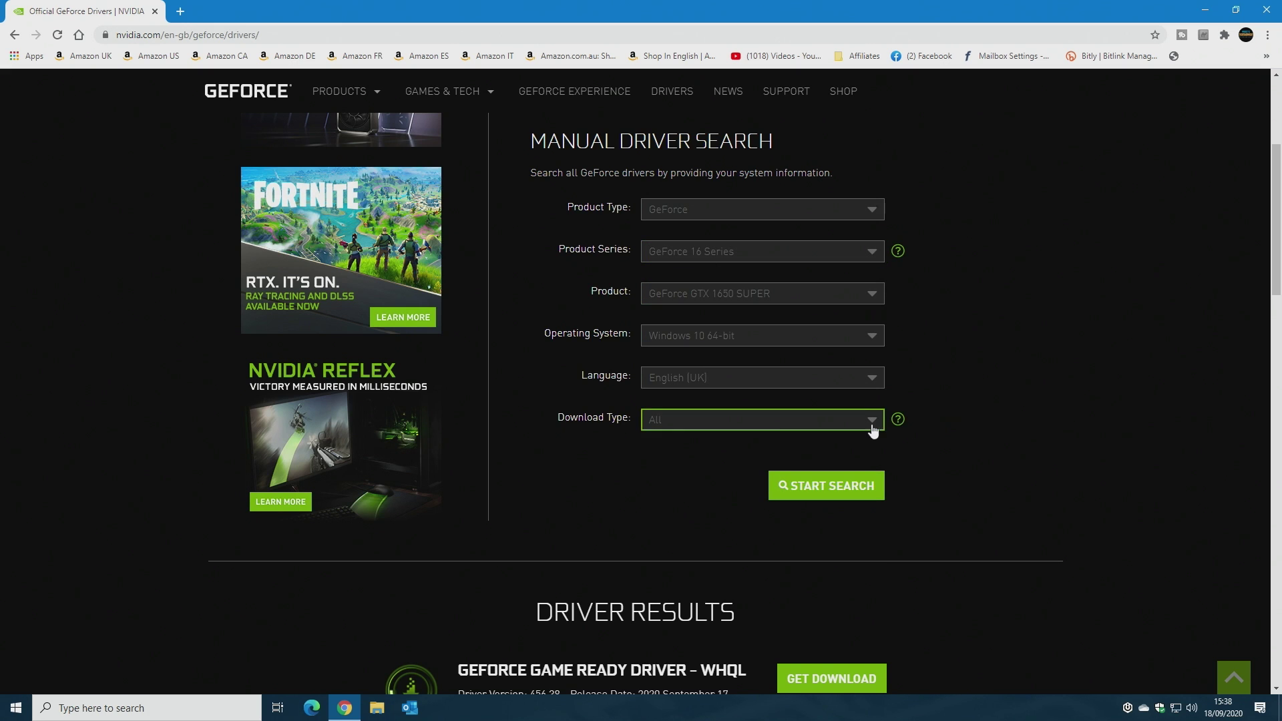
Step: Request the GeForce Game Ready Driver 456.38 download from the search results and cancel saving the file
scroll(874, 427, down, 3)
scroll(872, 430, down, 2)
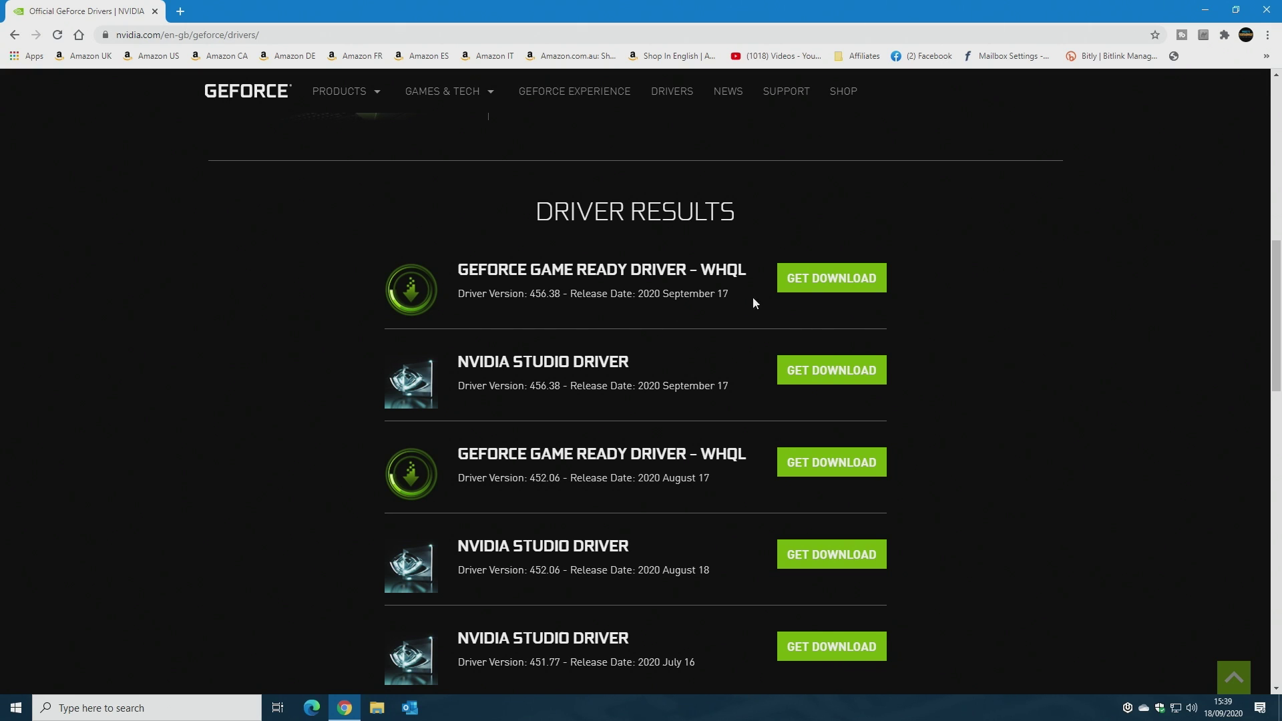
click(816, 289)
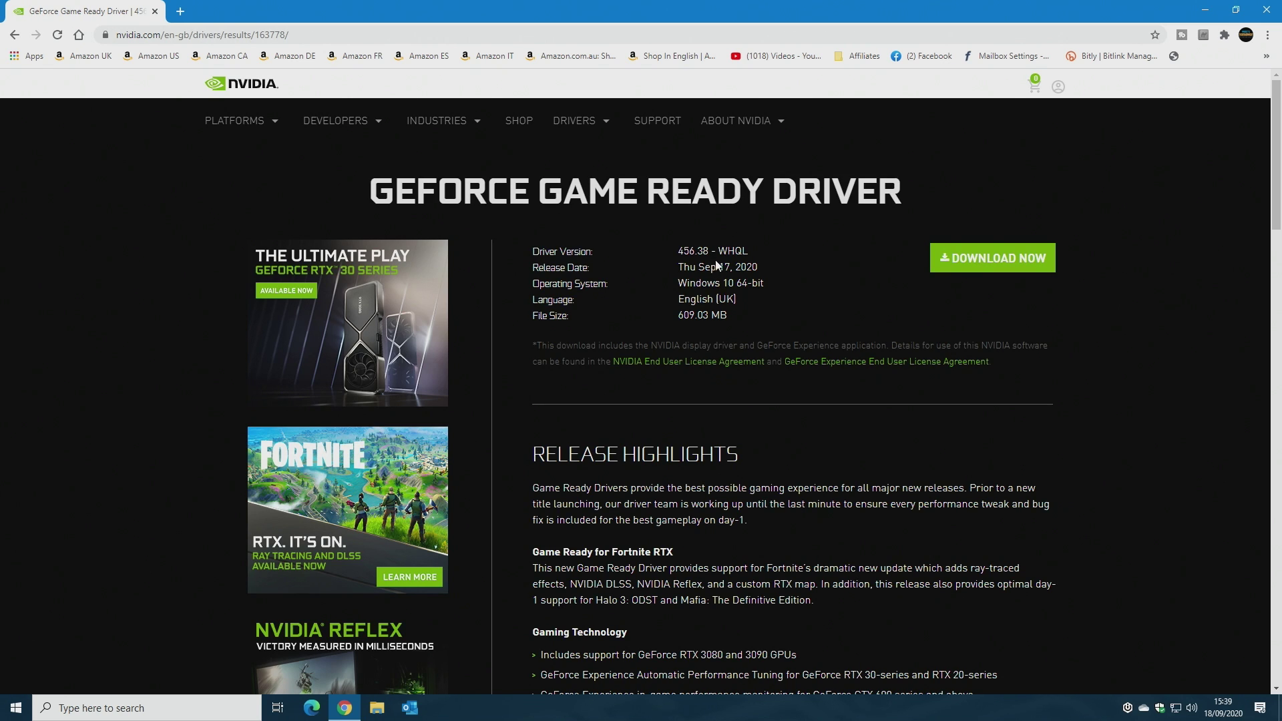
click(1001, 267)
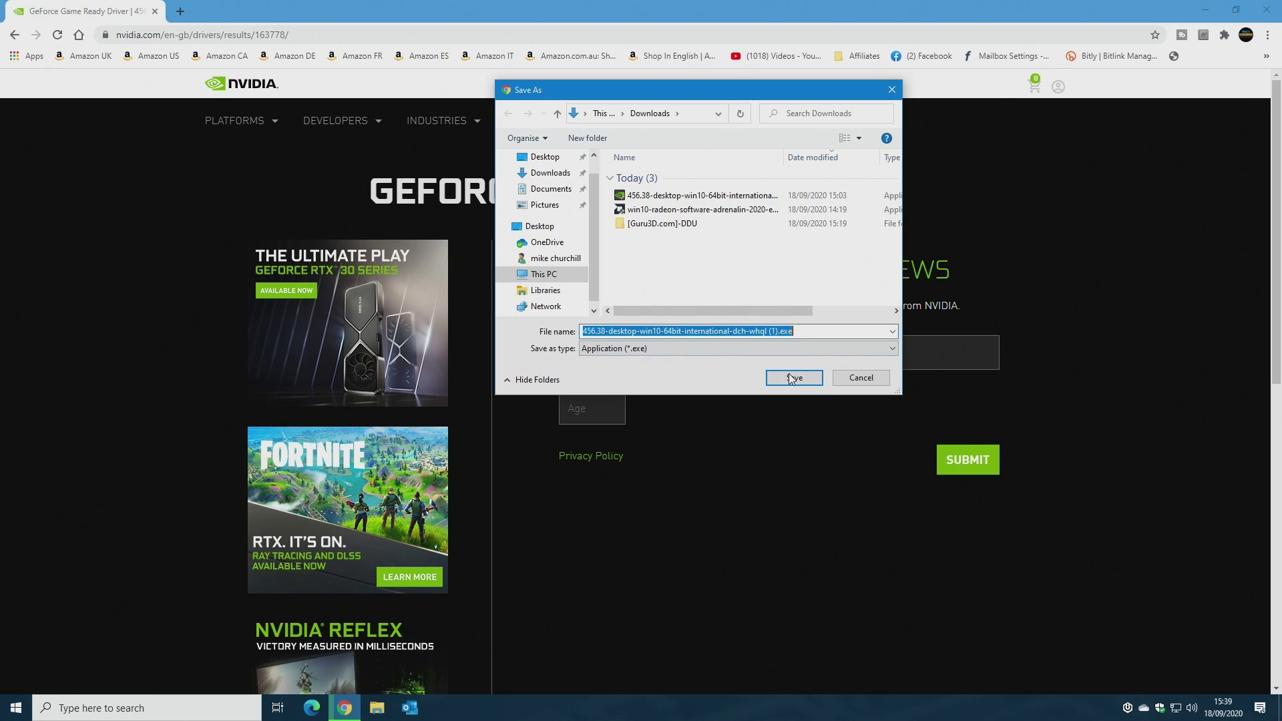
click(860, 378)
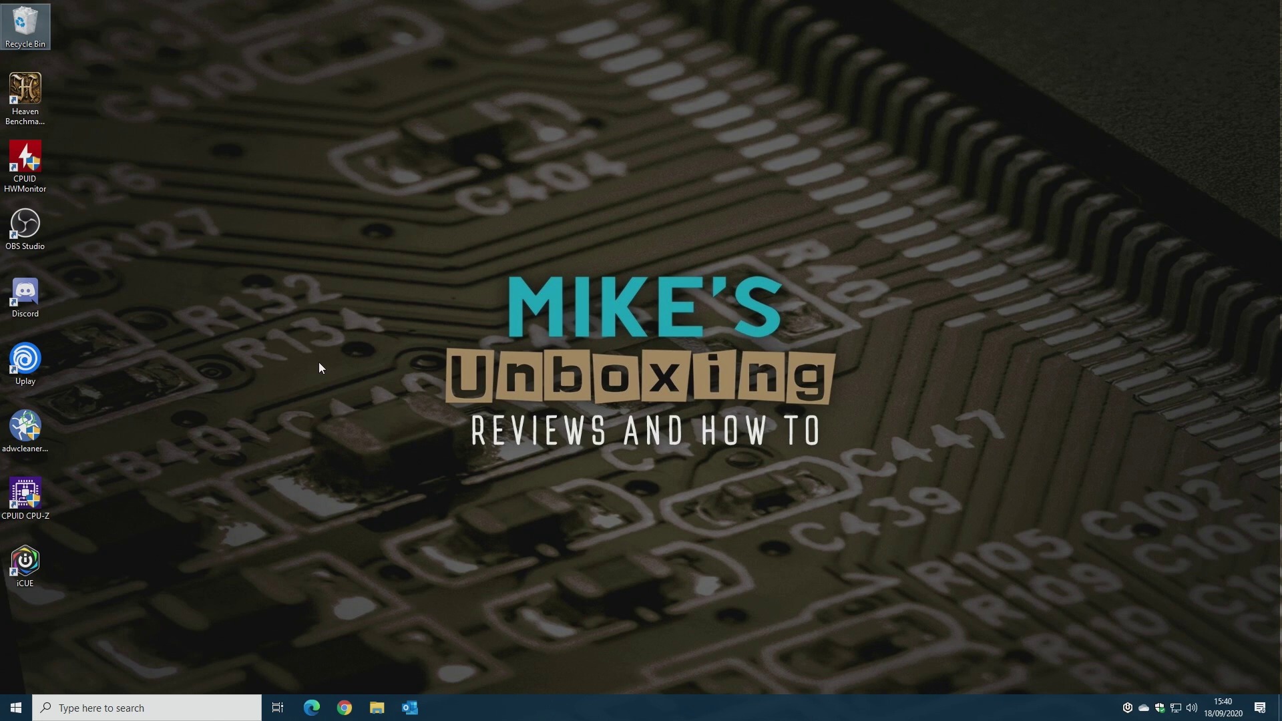
Step: Open Chrome, search Google for "ddu" and open Guru3D's Display Driver Uninstaller download page
click(343, 707)
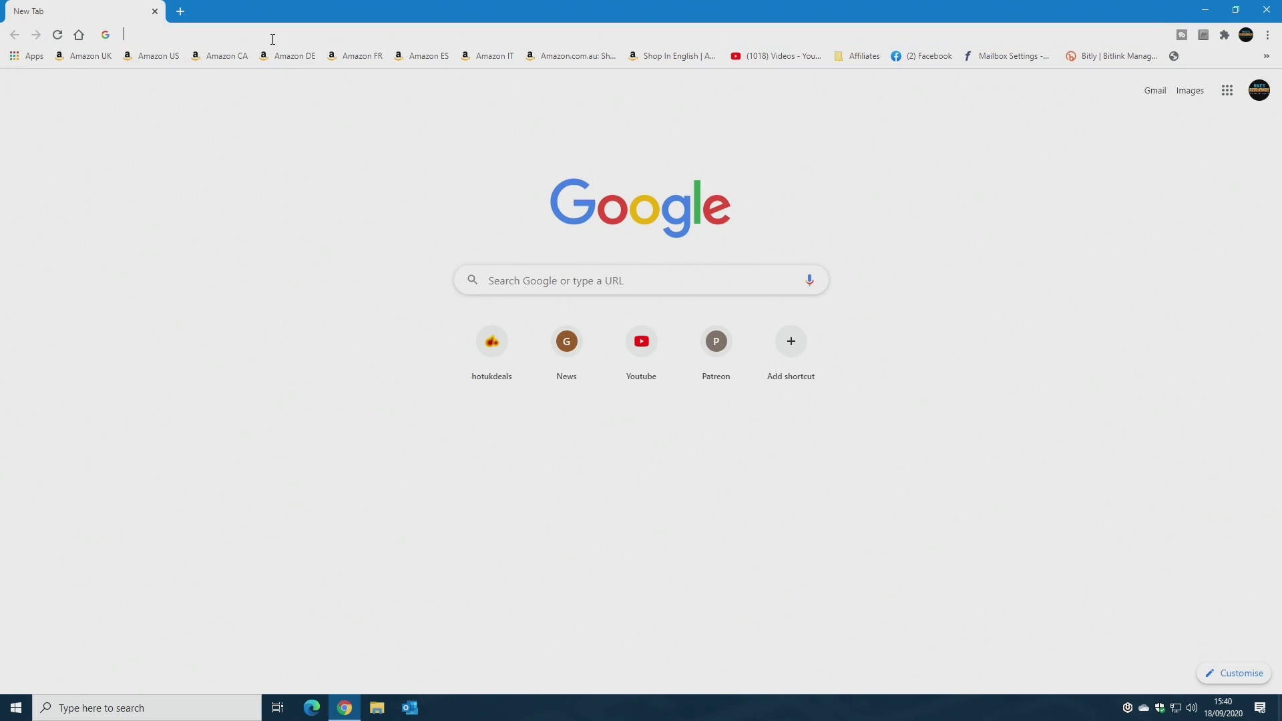
click(272, 38)
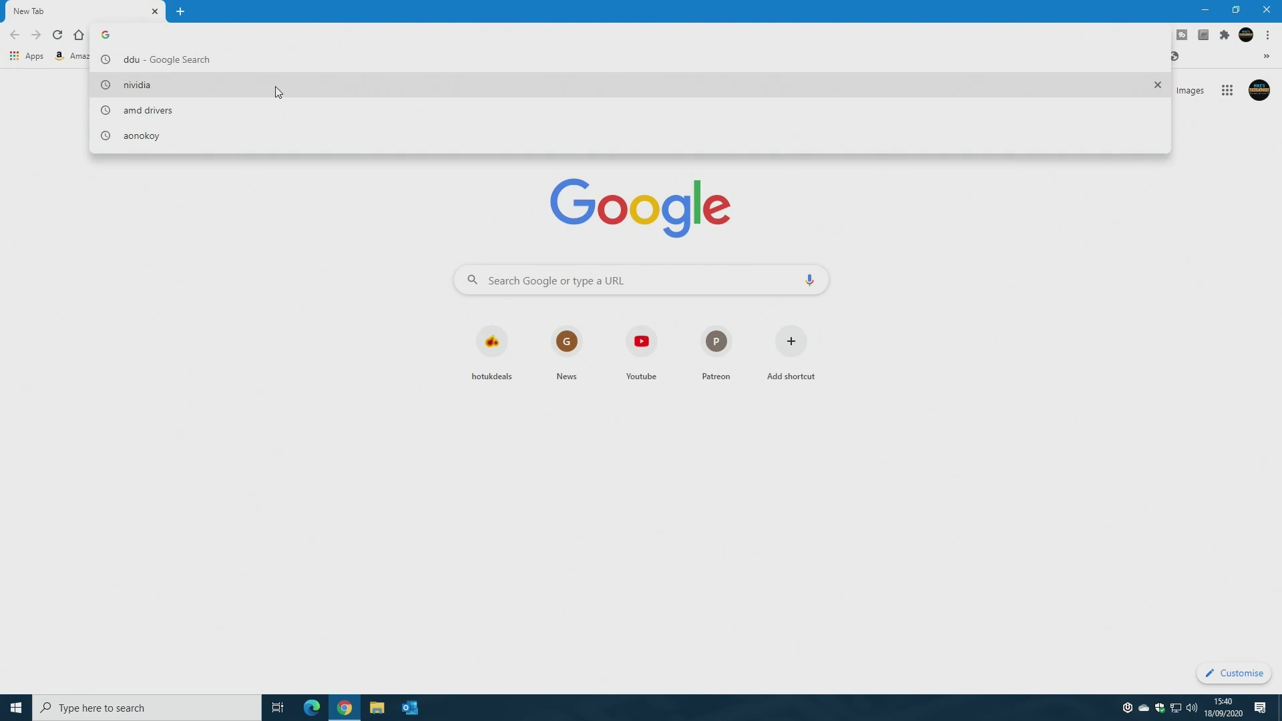
text(ddu)
key(Return)
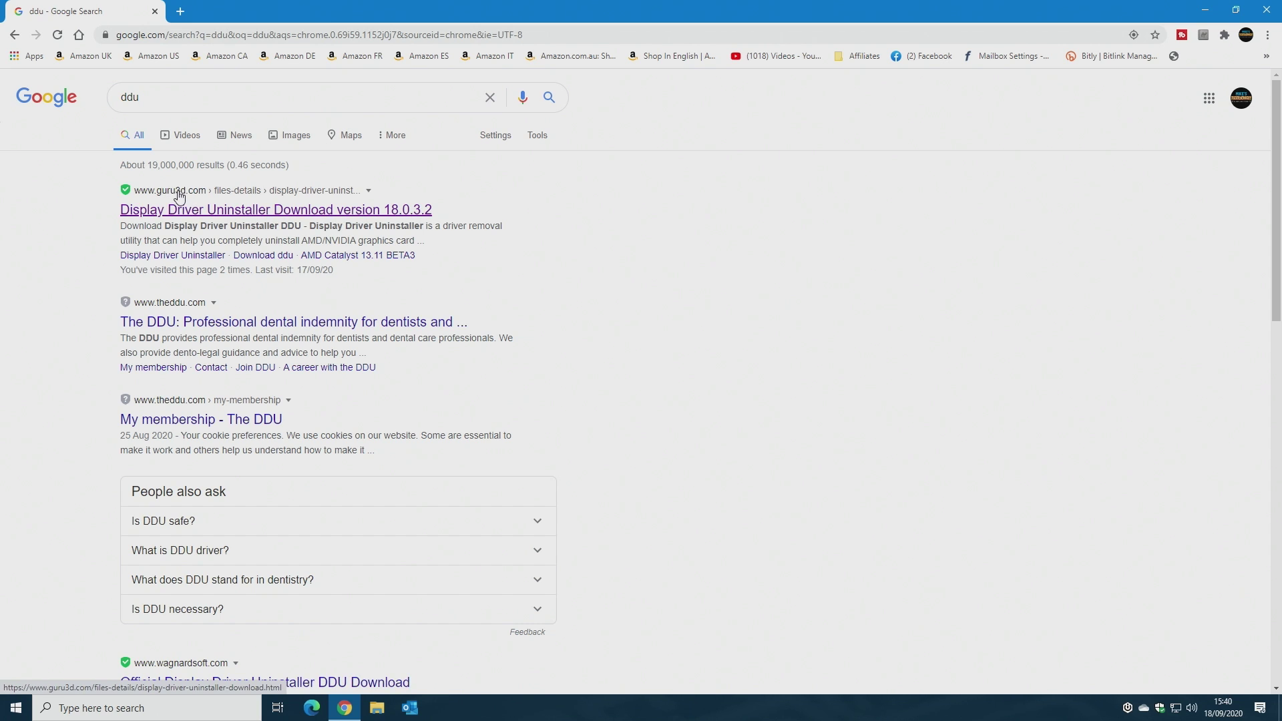
click(251, 215)
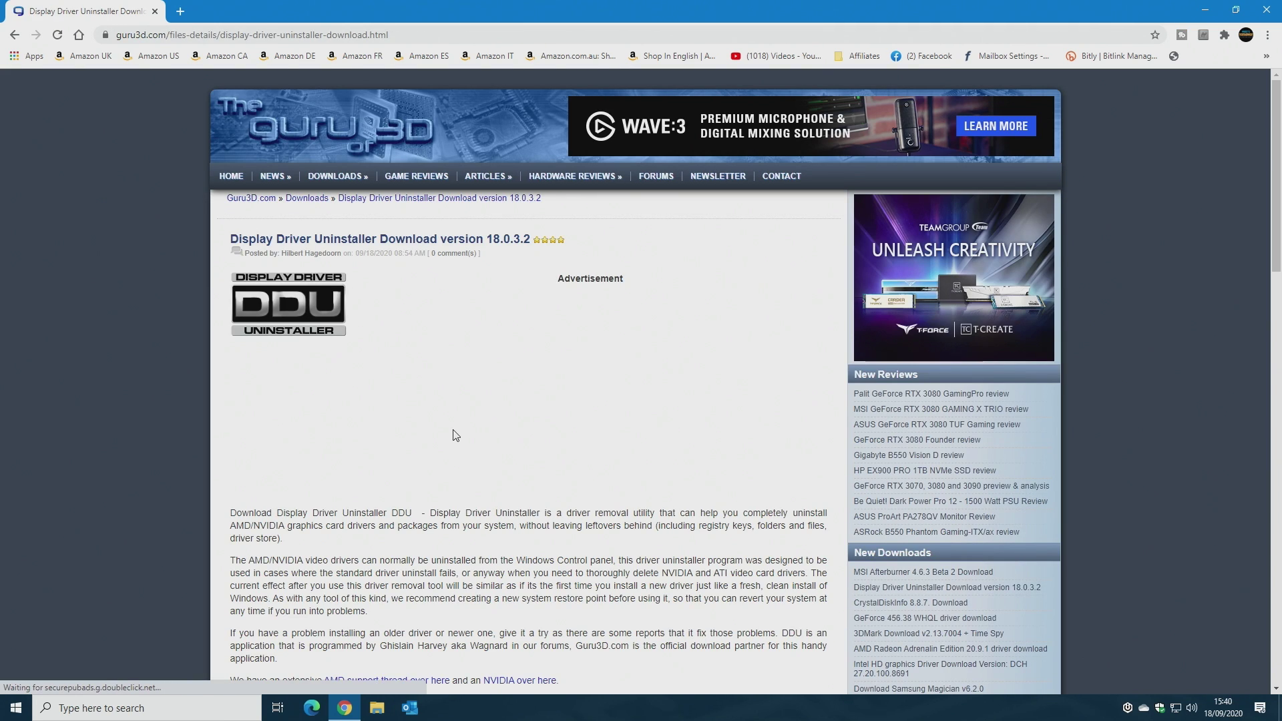
Step: Download Display Driver Uninstaller from the United Kingdom mirror and save [Guru3D.com]-DDU.zip in Downloads
scroll(454, 464, down, 14)
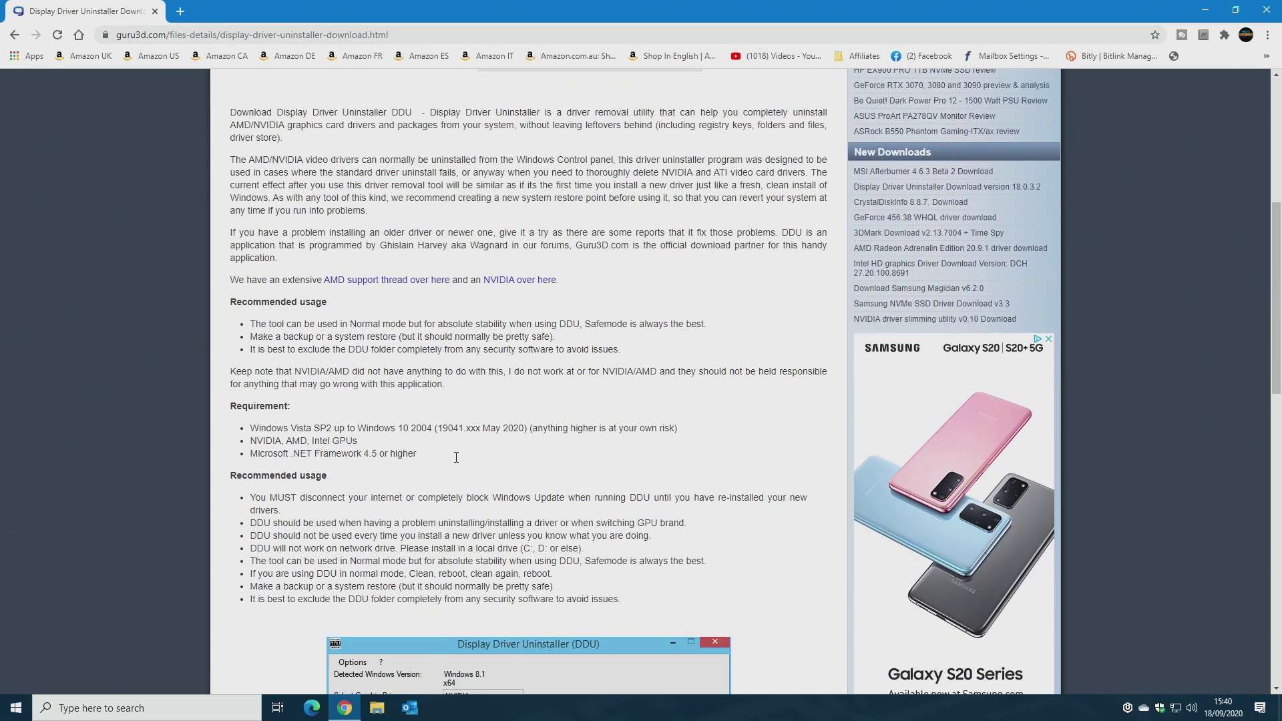
scroll(456, 461, down, 8)
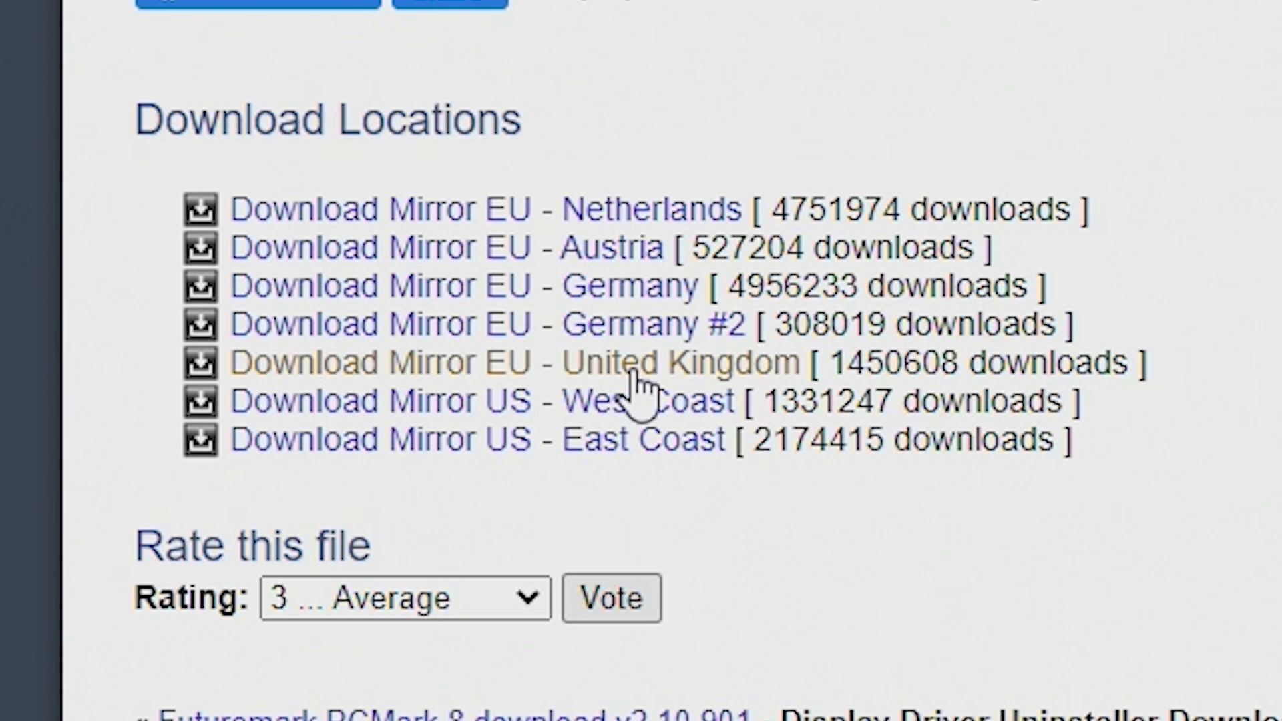
click(634, 375)
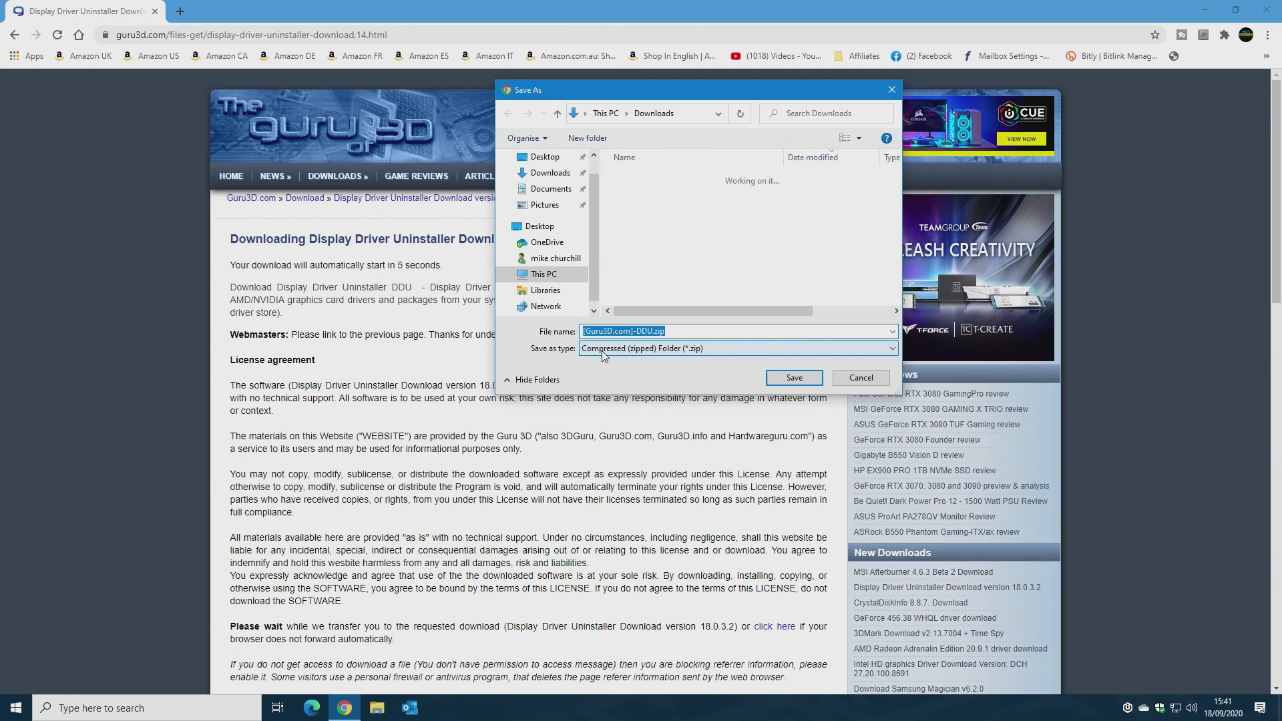
click(795, 378)
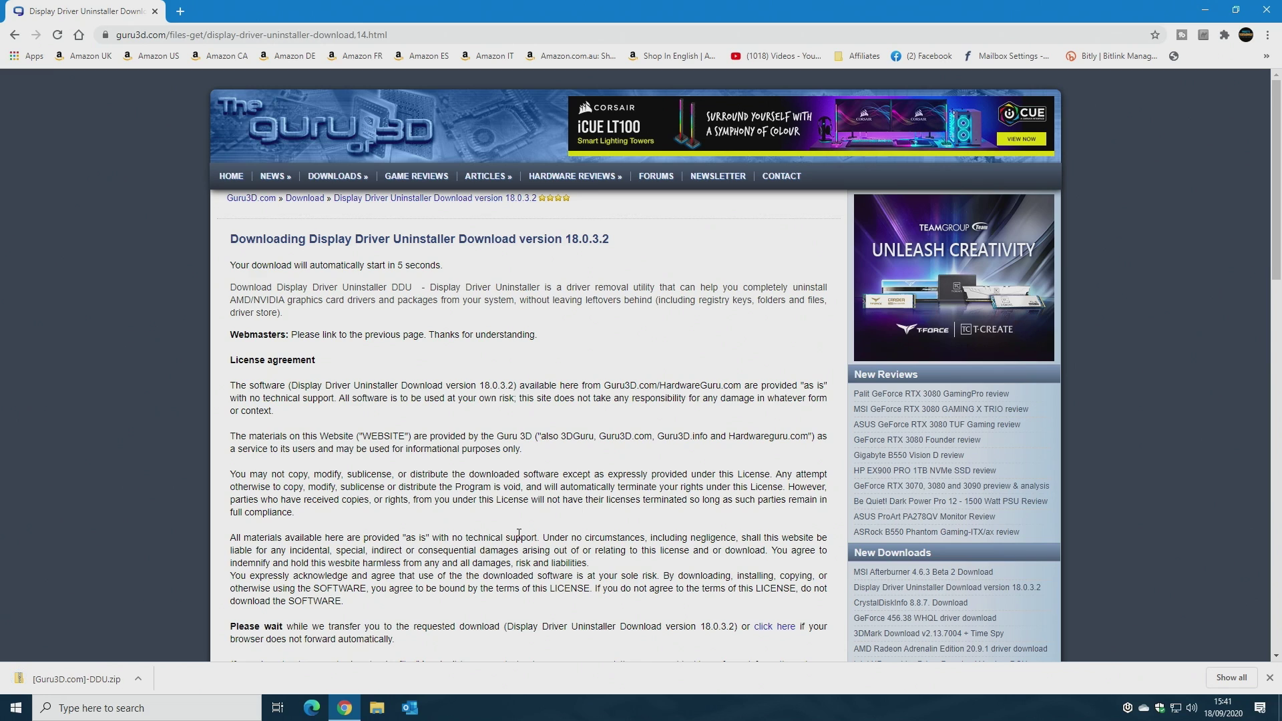
Step: Show the downloaded DDU zip in its folder and extract it to Downloads\[Guru3D.com]-DDU
click(138, 679)
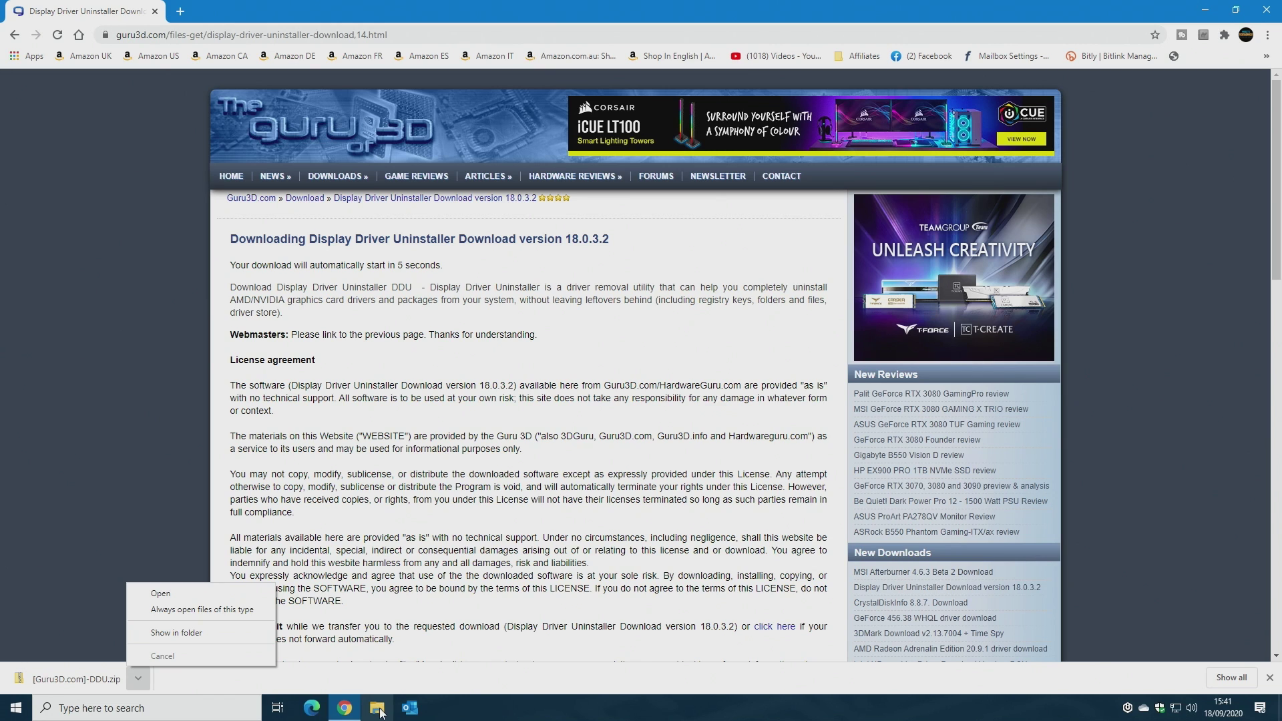
click(178, 631)
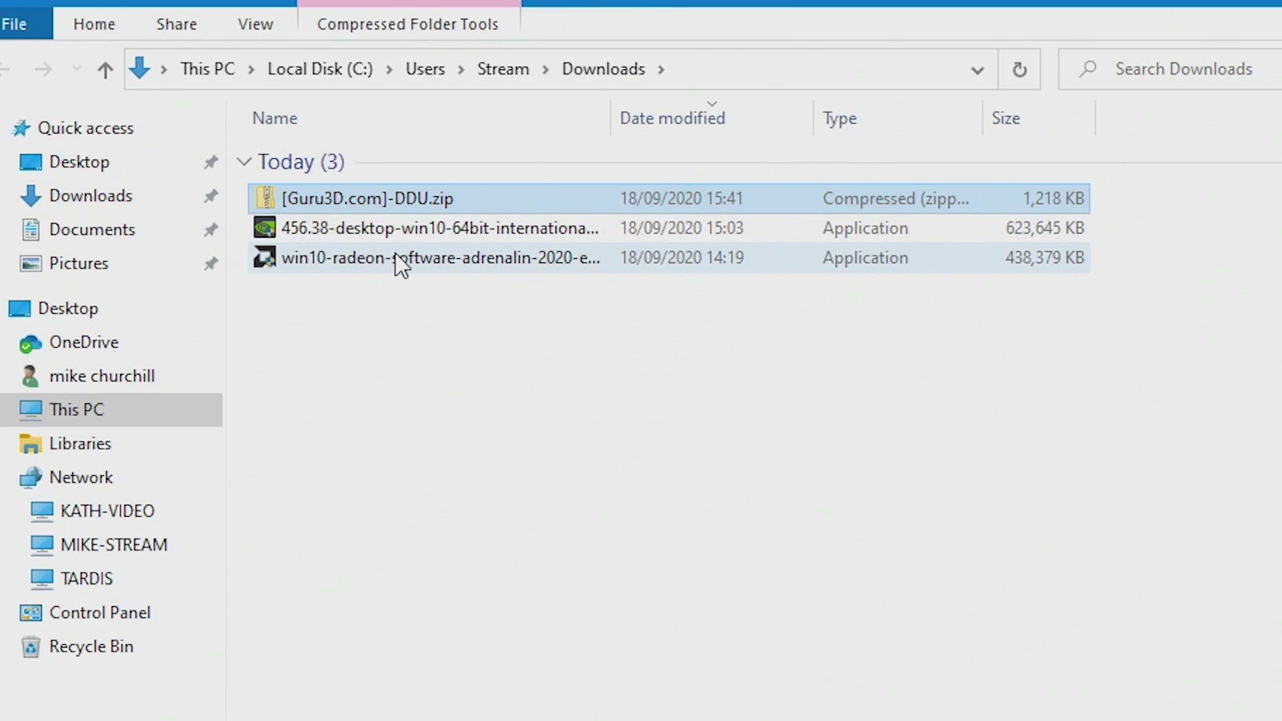
right_click(344, 199)
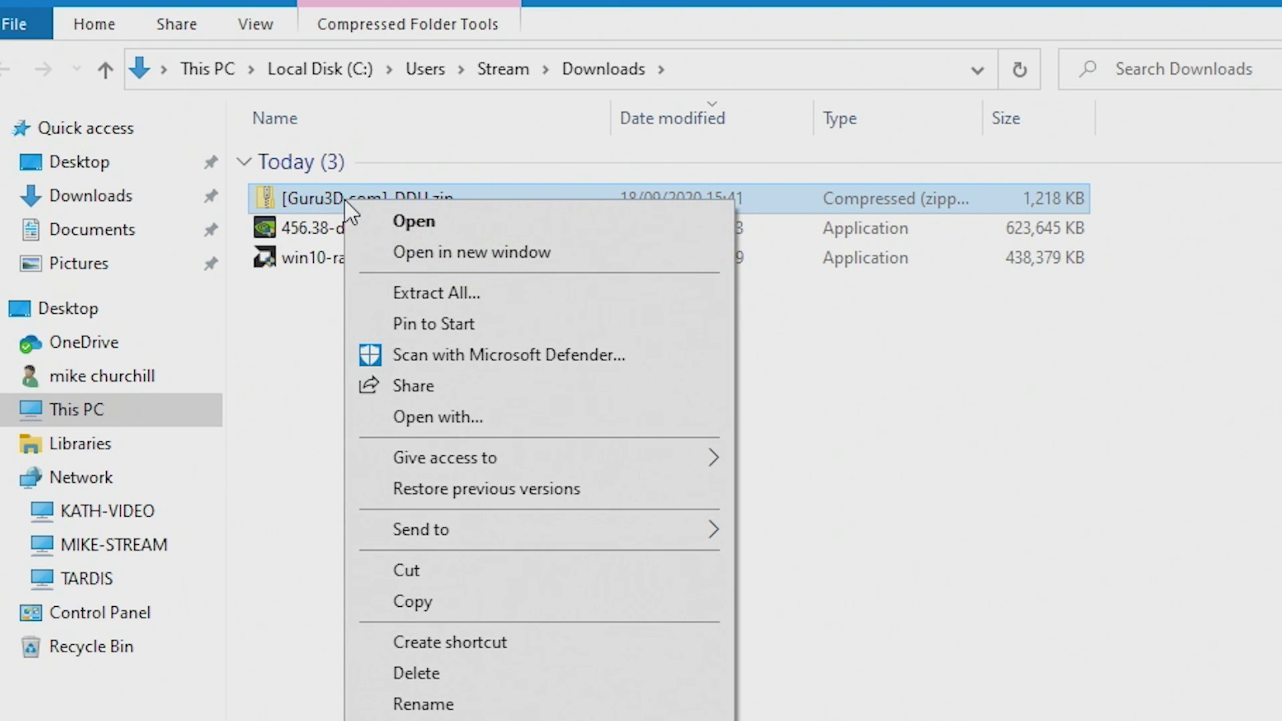
click(422, 294)
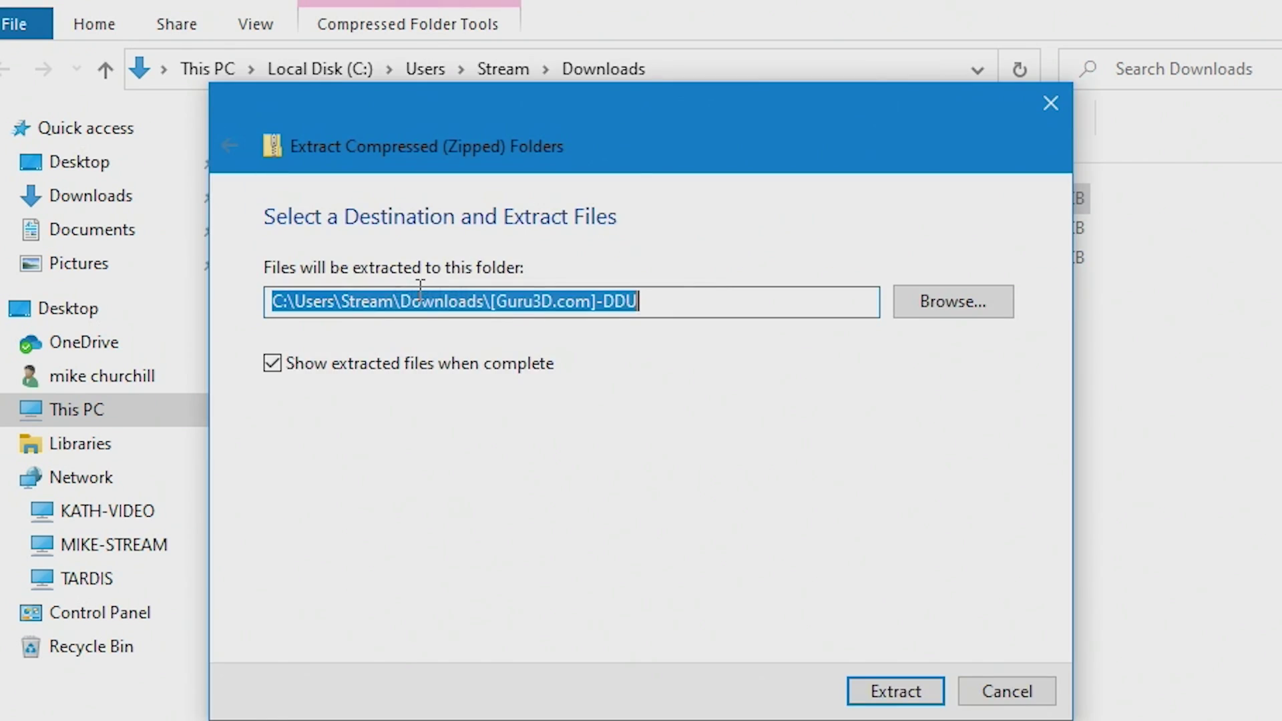
click(883, 694)
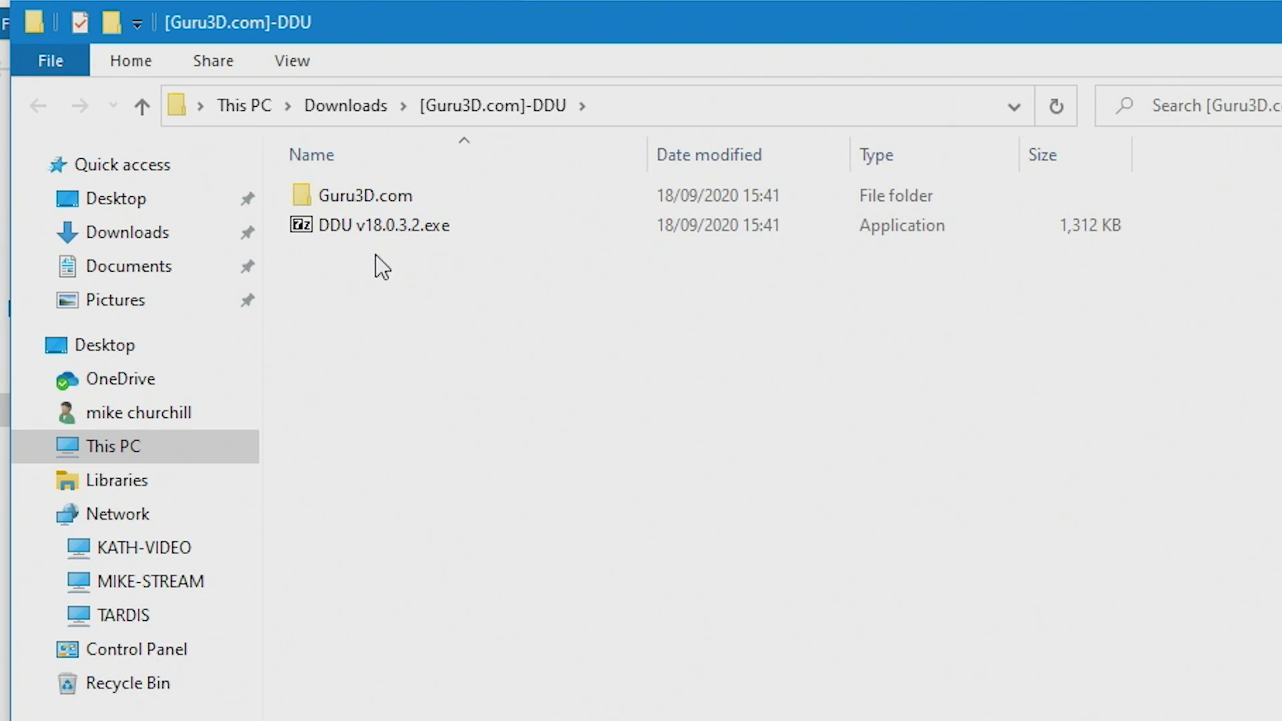
mouse_move(411, 228)
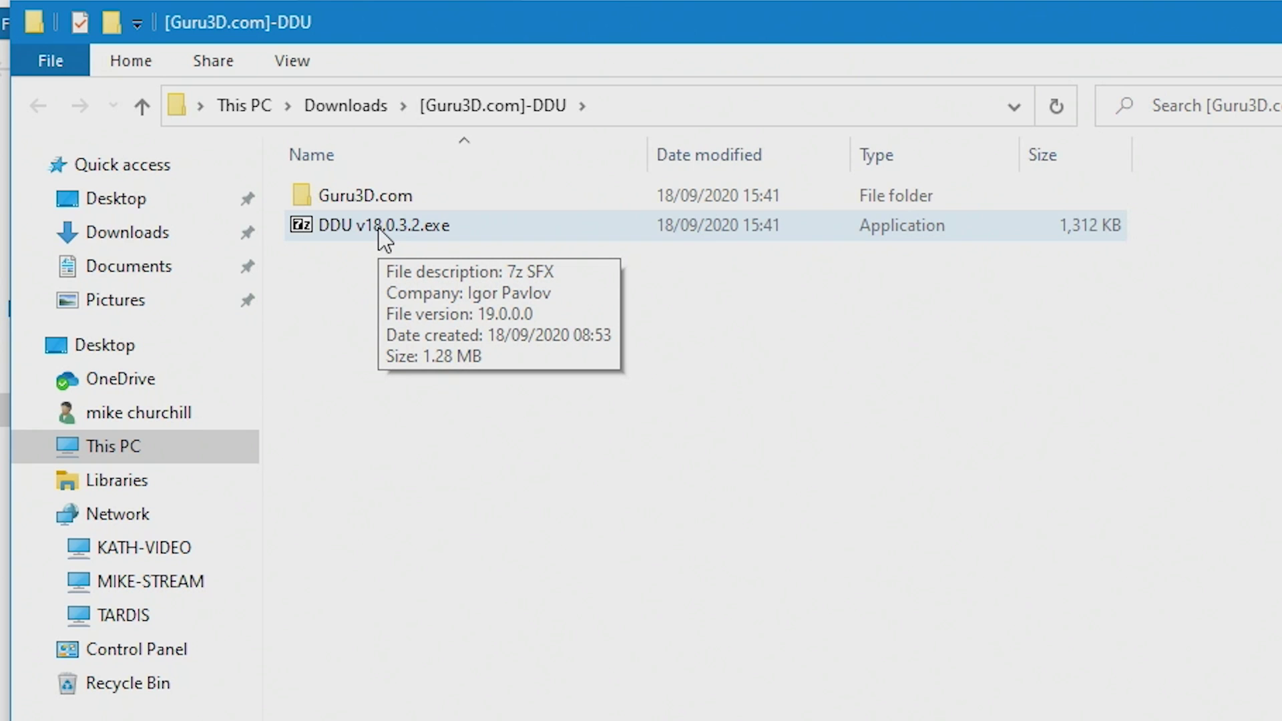
Step: Run DDU v18.0.3.2.exe and extract its contents into the Downloads\[Guru3D.com]-DDU folder
double_click(380, 230)
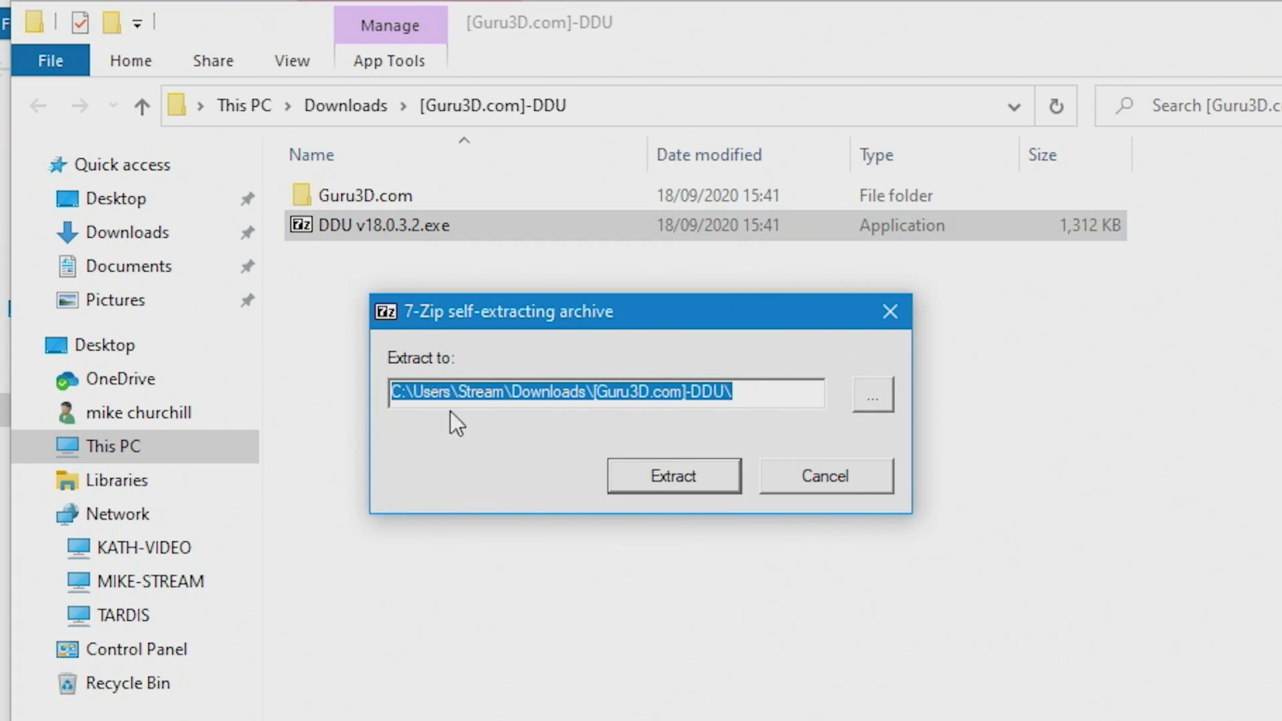
click(662, 478)
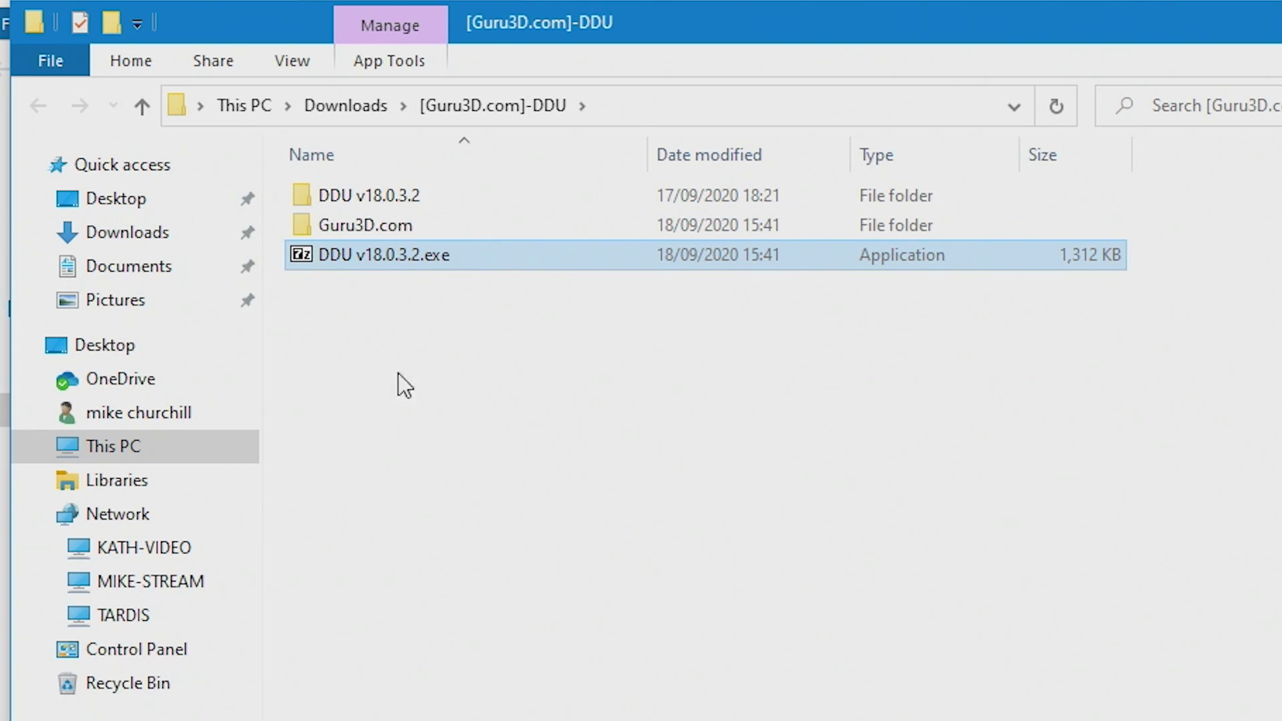
click(389, 291)
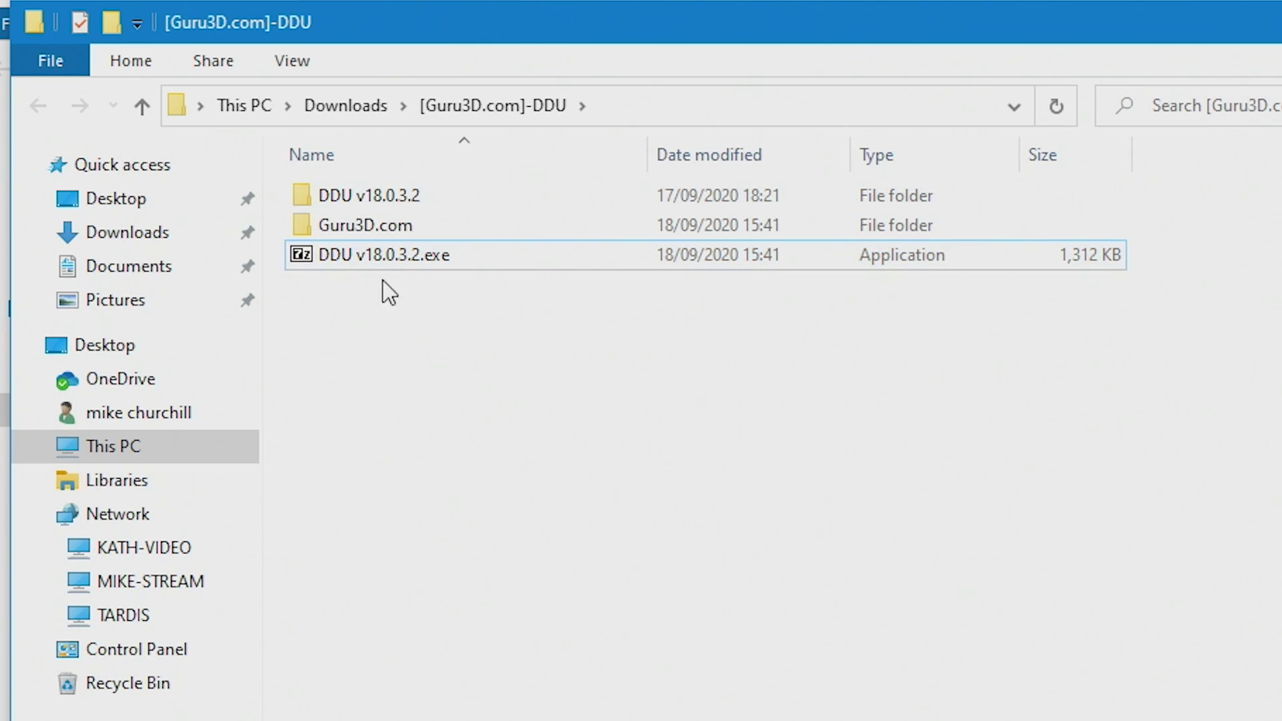
Step: Delete the Guru3D.com folder and the DDU v18.0.3.2.exe archive, leaving the extracted DDU v18.0.3.2 folder
click(360, 230)
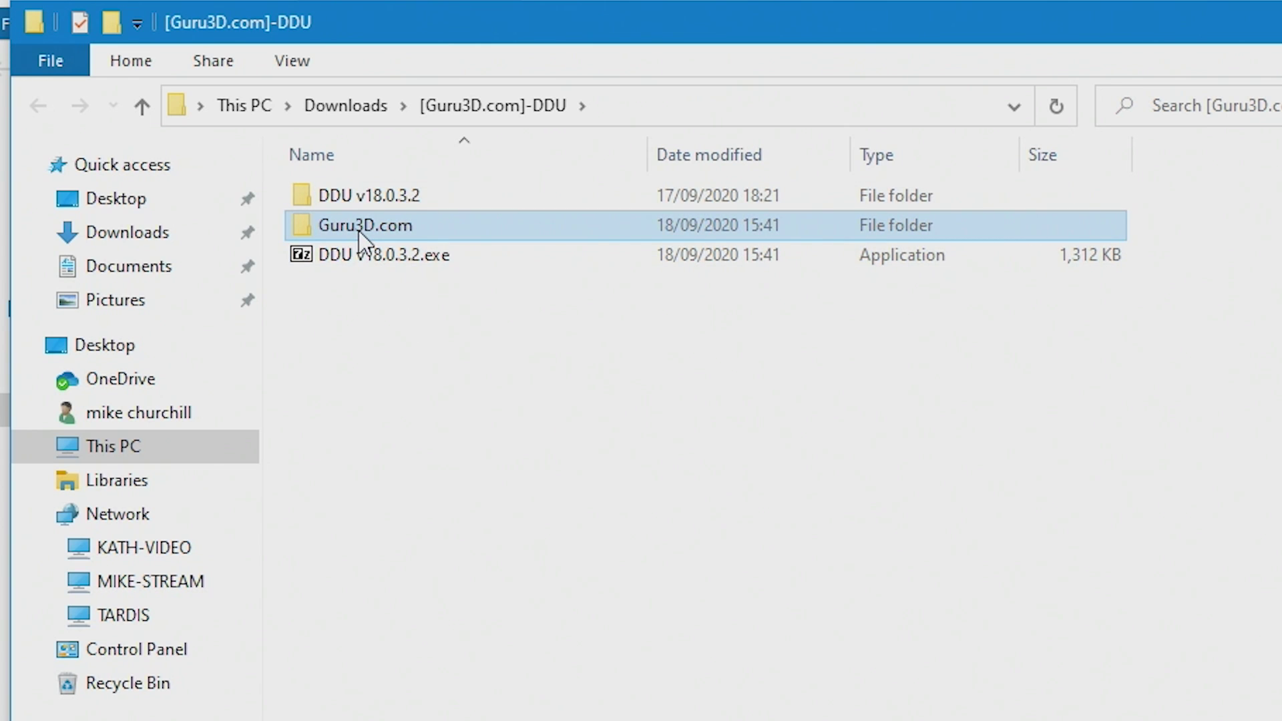
key(Delete)
click(359, 230)
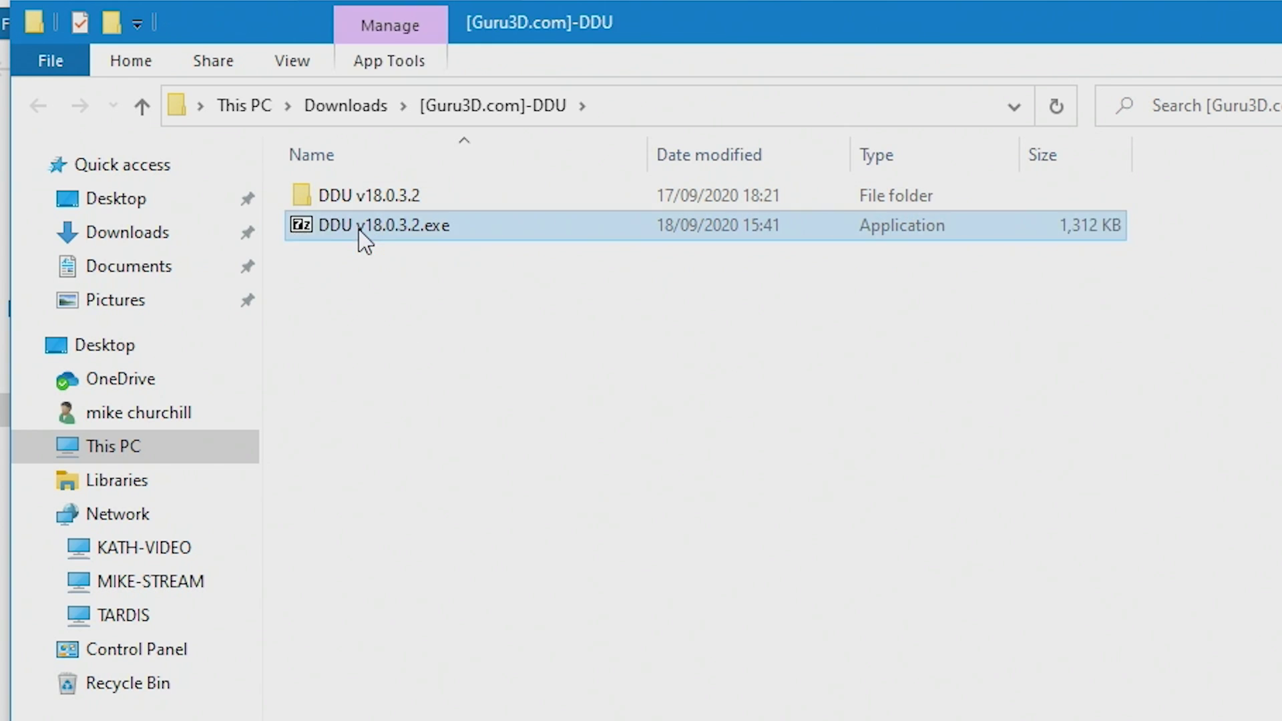
key(Delete)
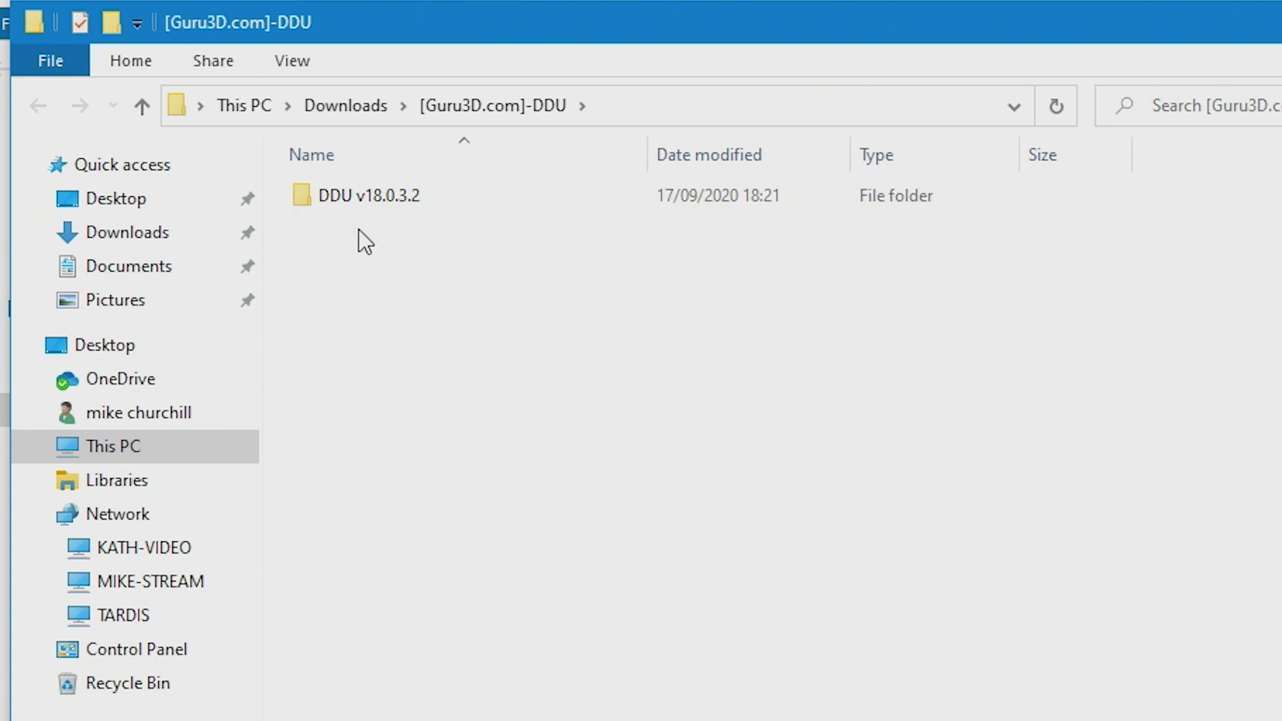
Step: Open the DDU v18.0.3.2 folder and run Display Driver Uninstaller.exe as administrator, allowing it to make changes
double_click(314, 206)
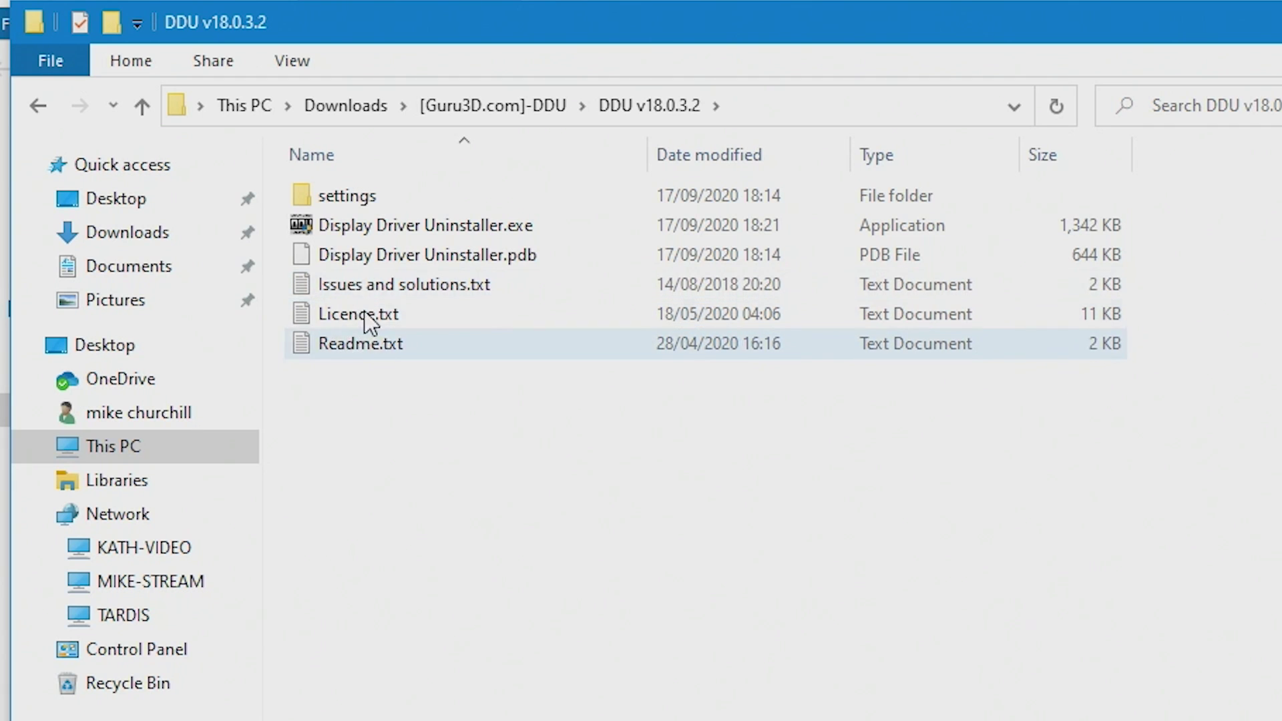
right_click(406, 235)
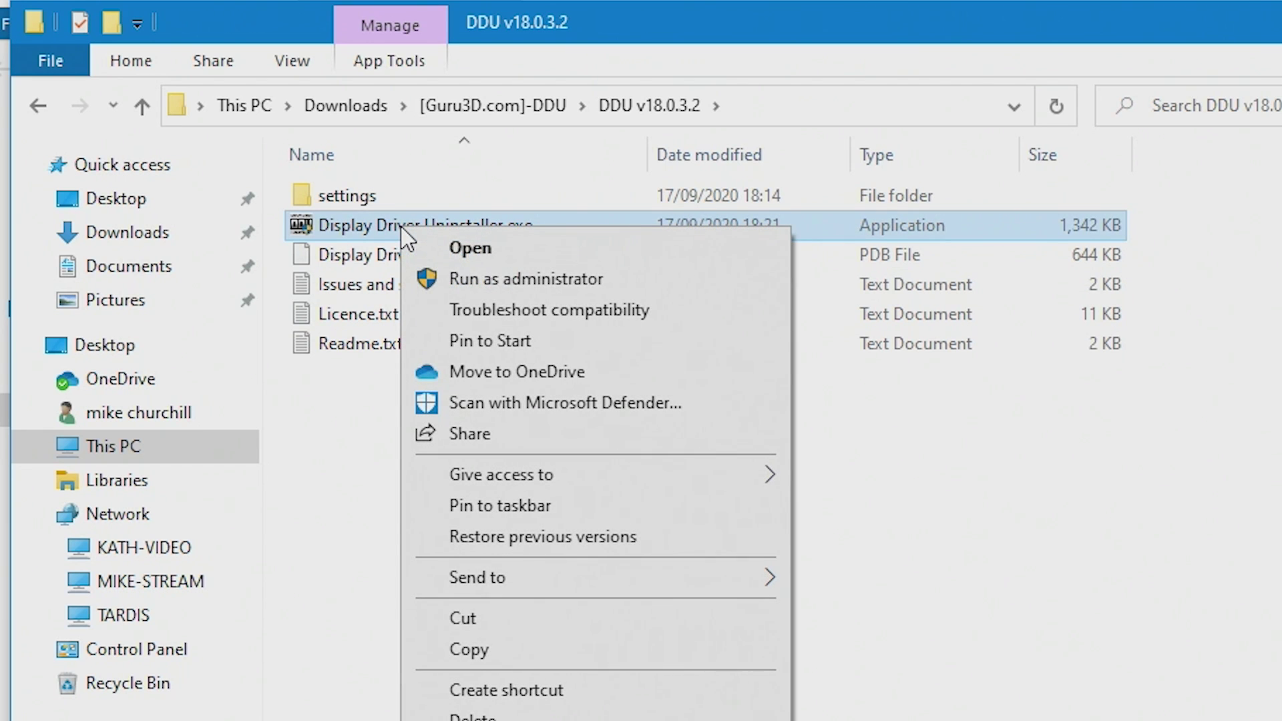
click(494, 289)
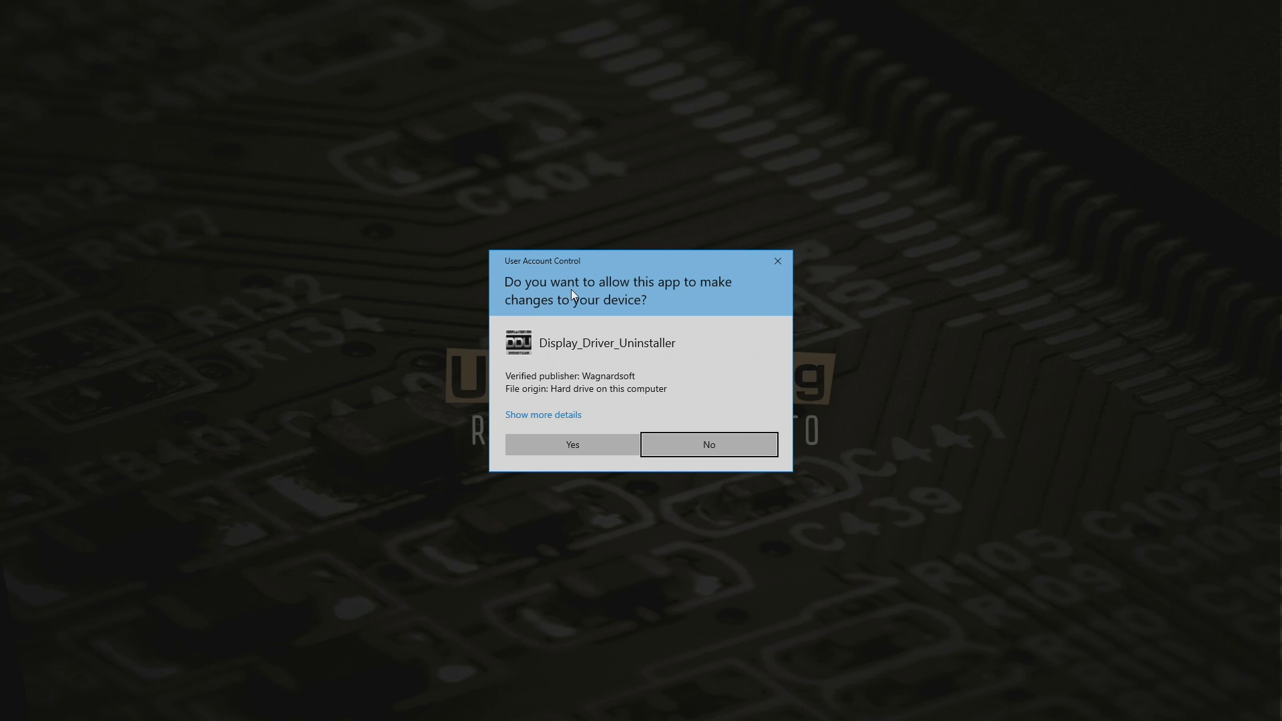
click(571, 443)
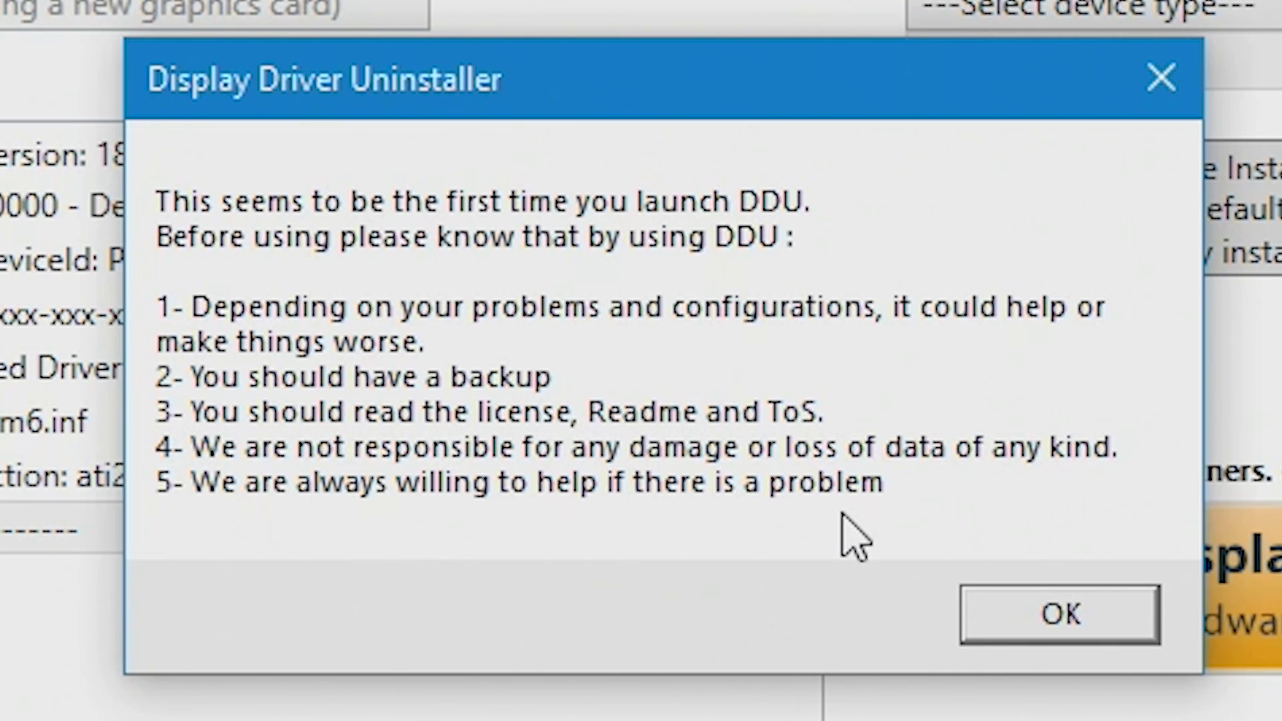
Step: Dismiss the first-launch notice, review the cleanup and advanced options, and close them with their default settings
click(1031, 638)
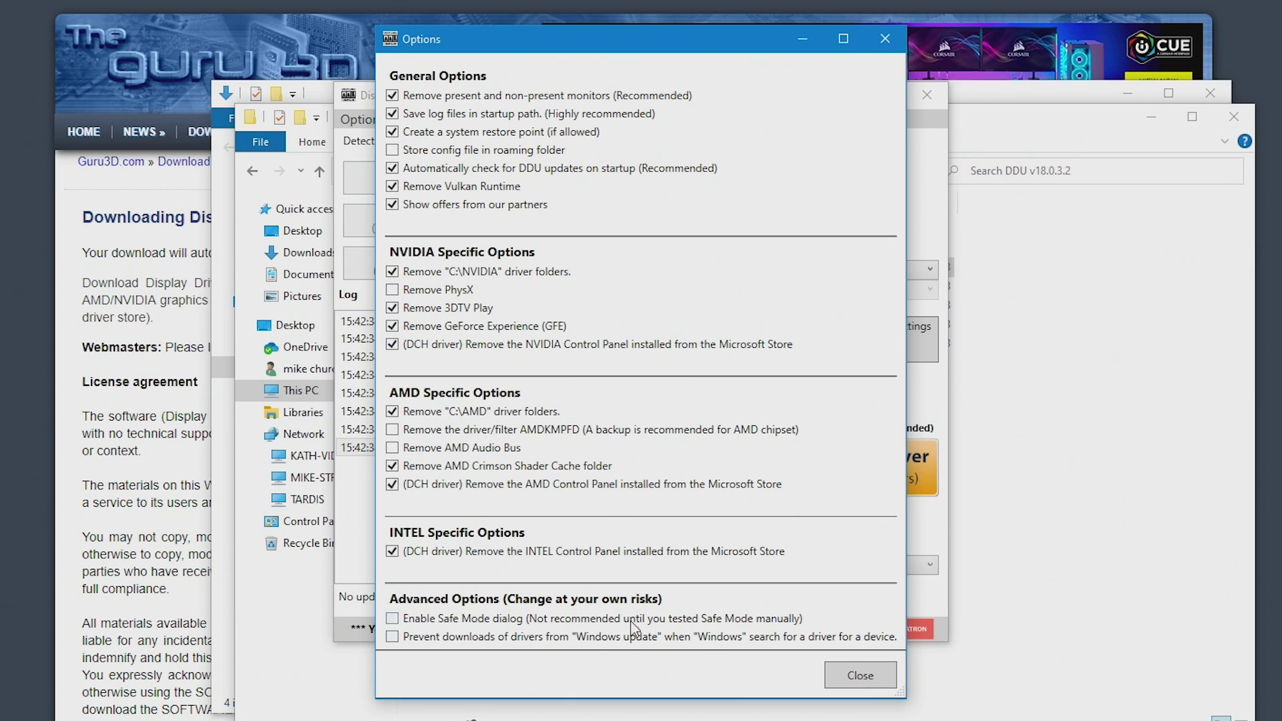
mouse_move(390, 644)
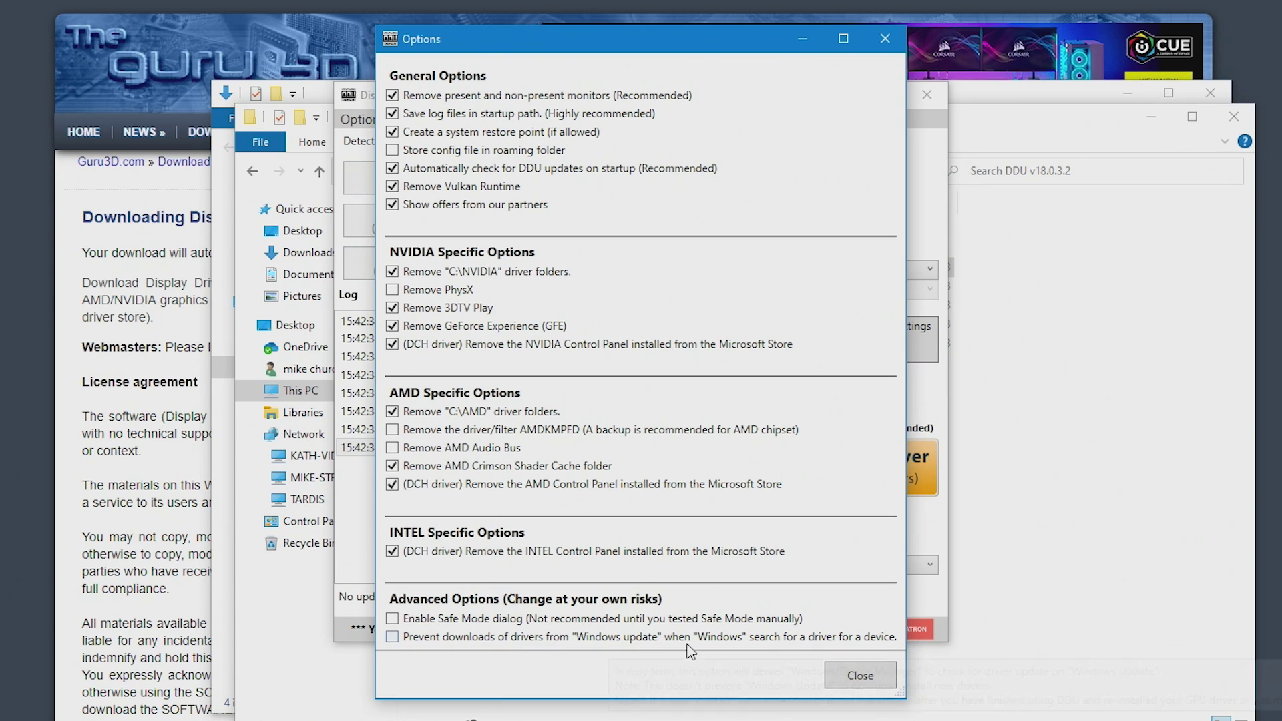
mouse_move(691, 651)
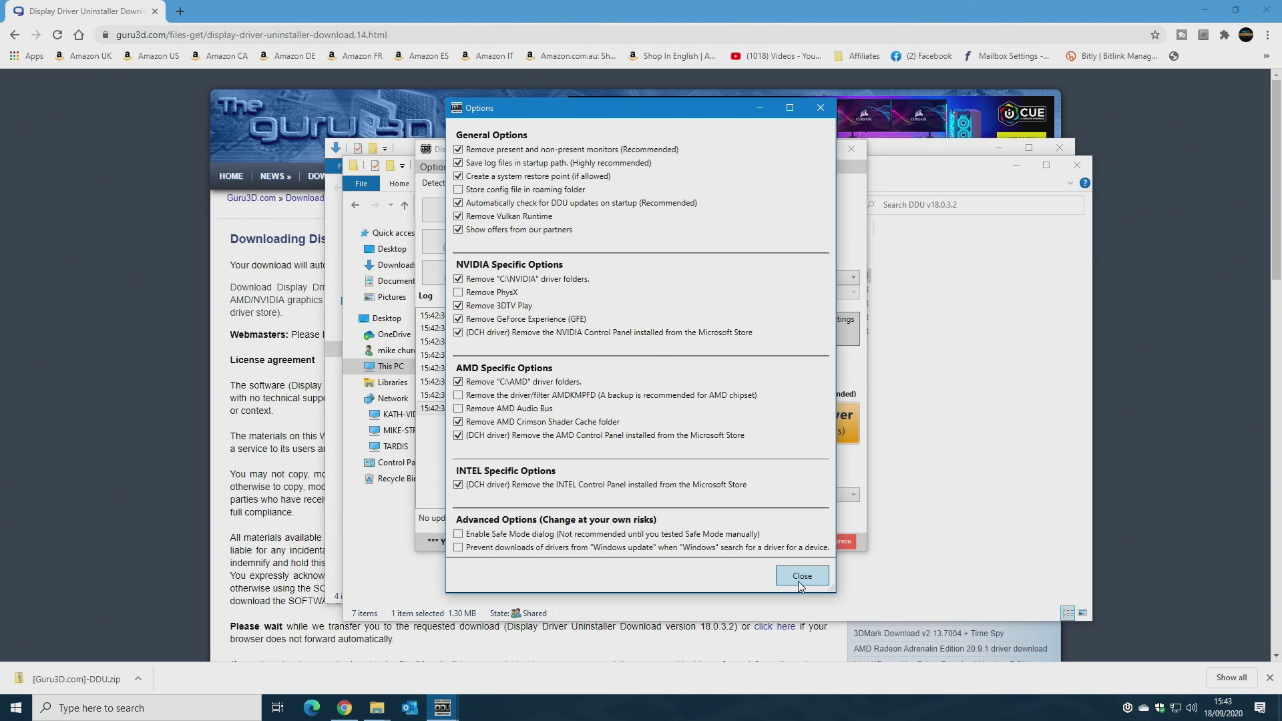
click(800, 576)
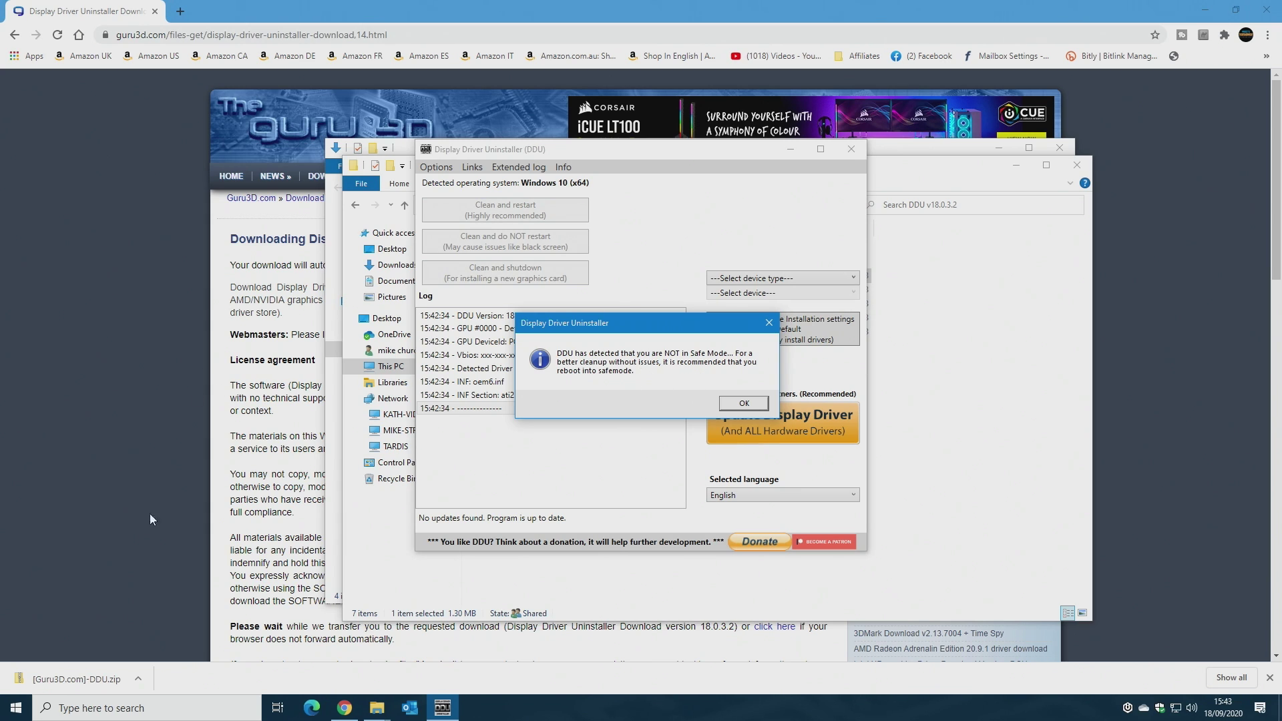
Step: Show the Windows power choices to see where Restart is offered
click(14, 709)
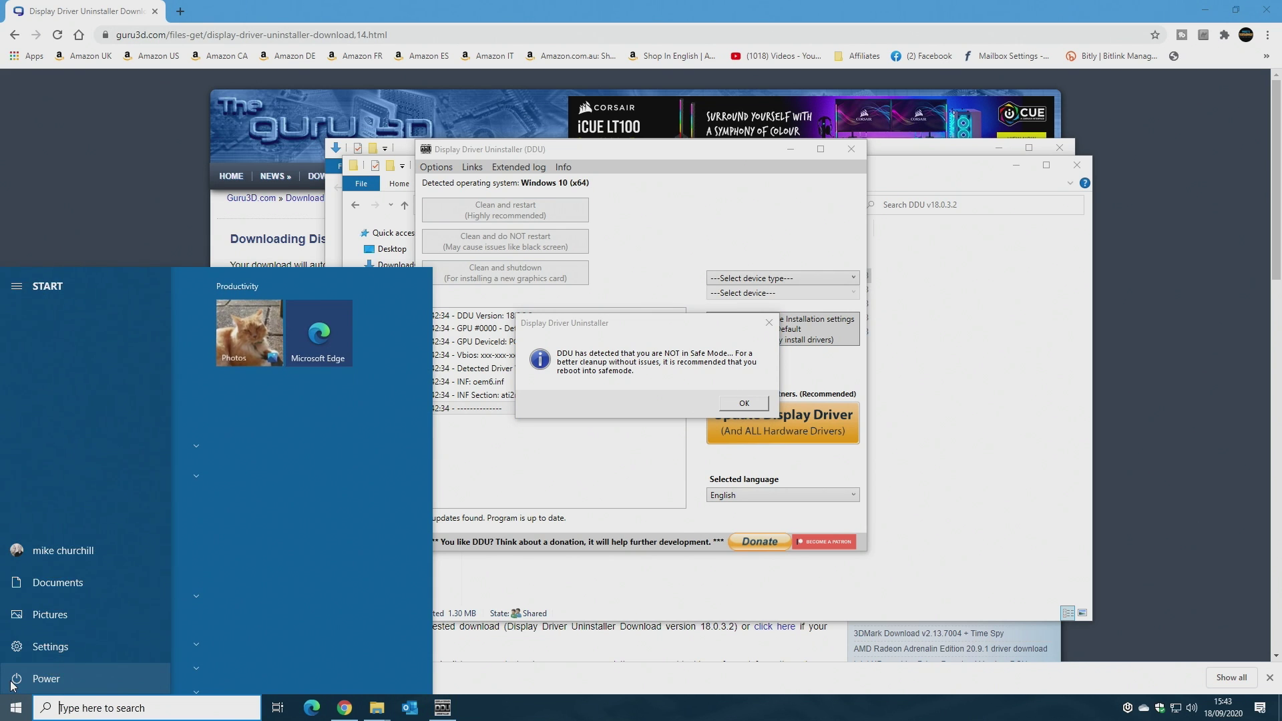
click(15, 679)
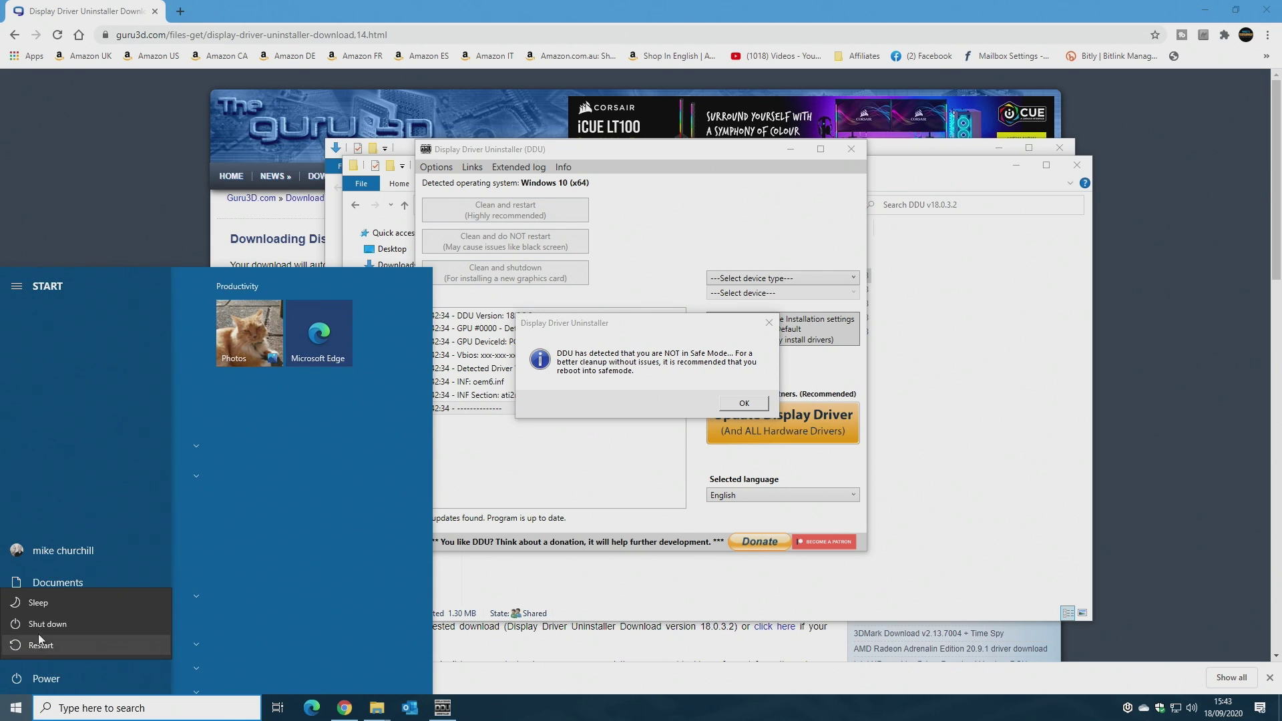
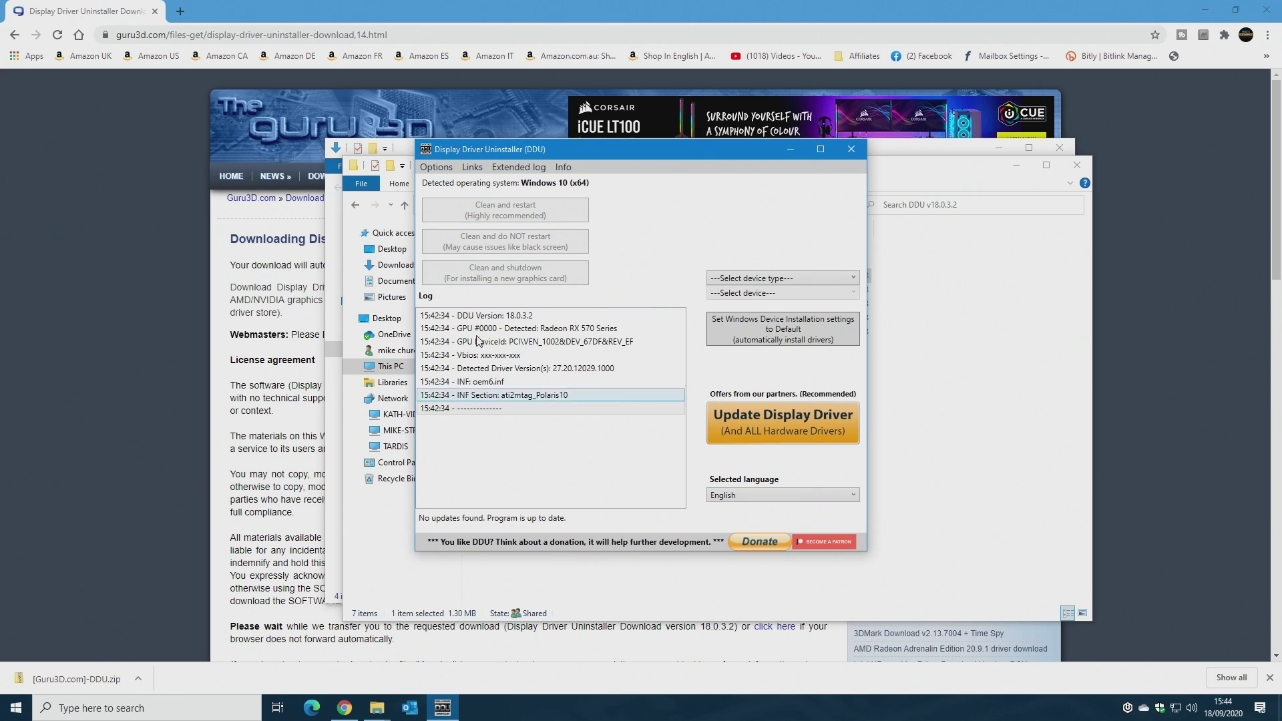
Step: Set the device type to clean to GPU in Display Driver Uninstaller
click(732, 279)
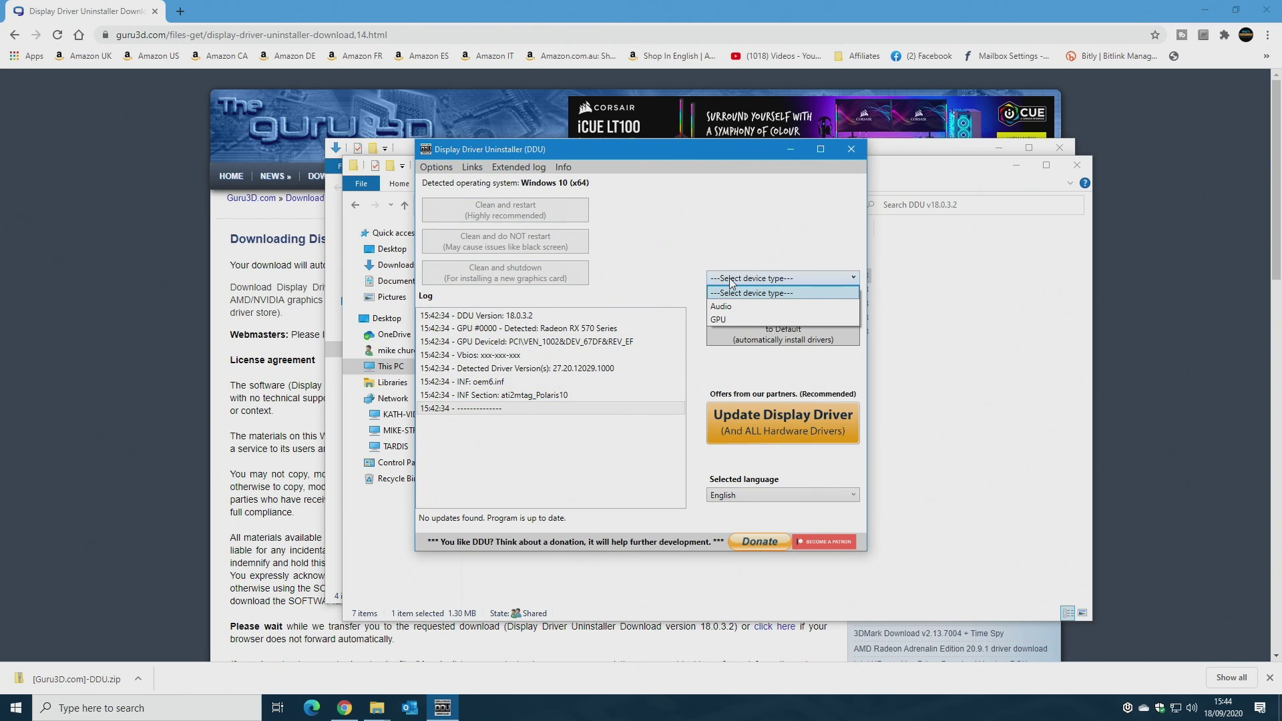
click(718, 320)
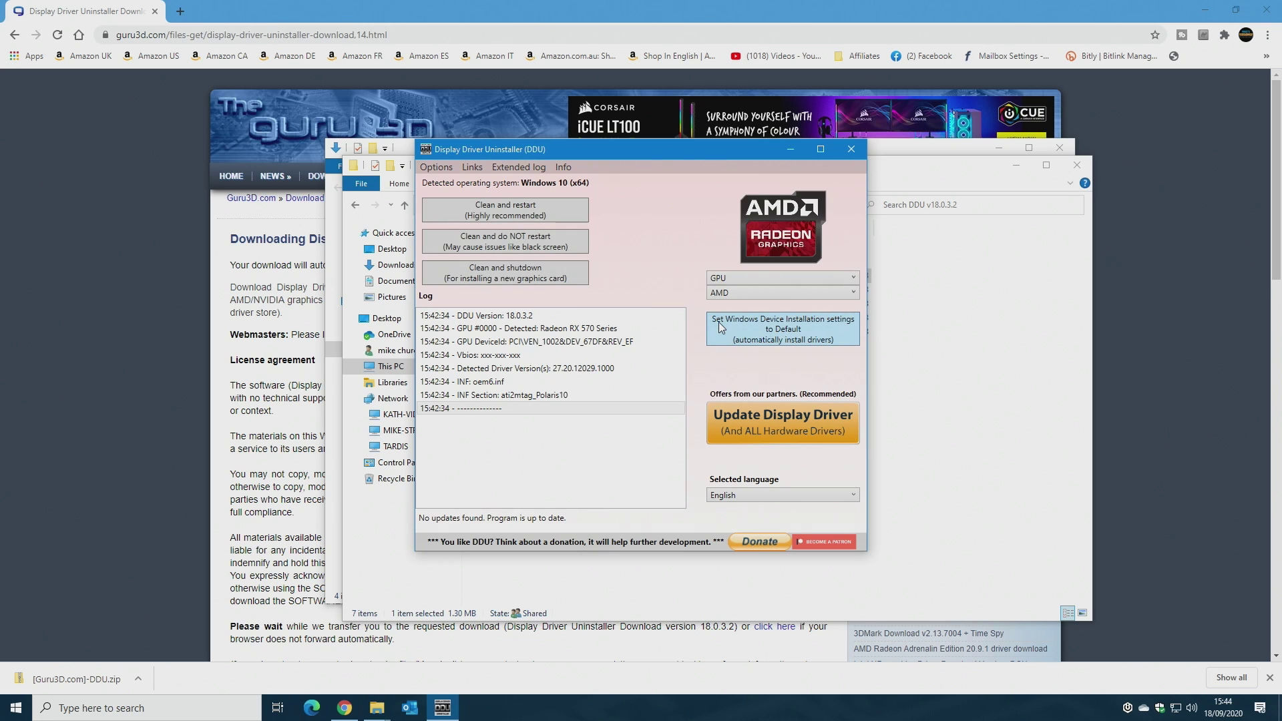
Step: Try NVIDIA as the GPU vendor and switch the selection back to AMD
click(751, 299)
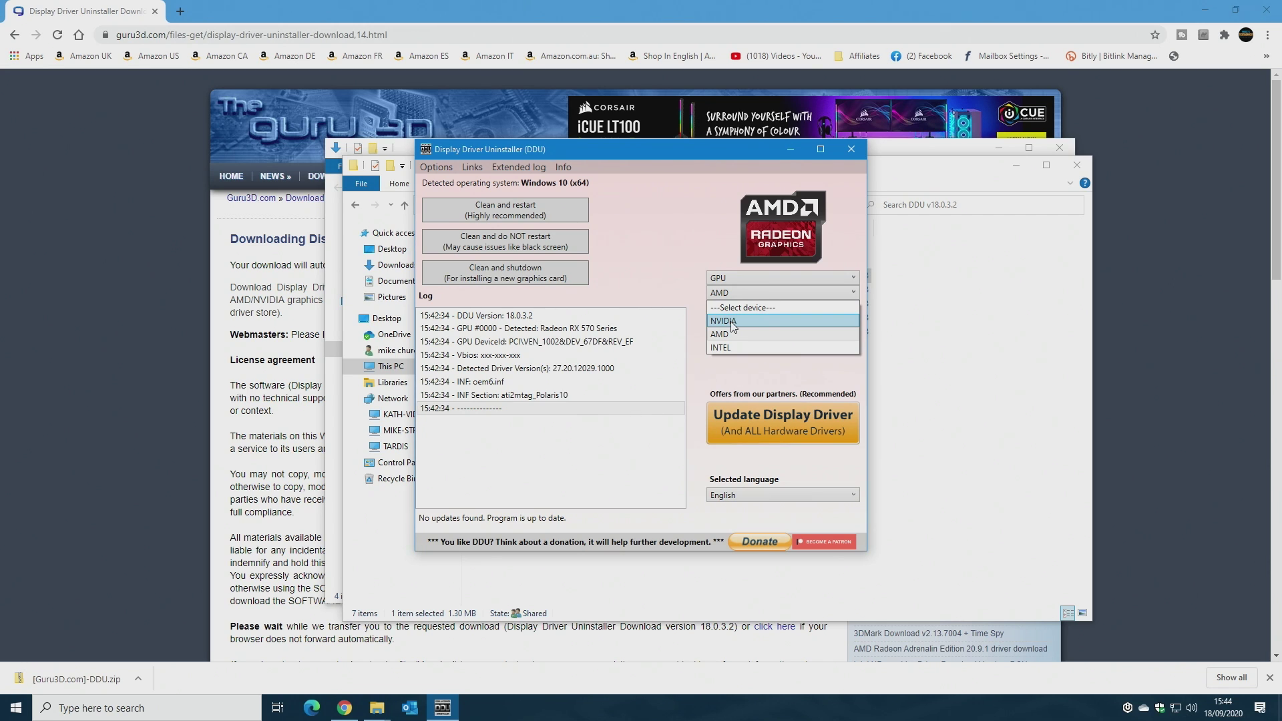
click(732, 323)
click(755, 296)
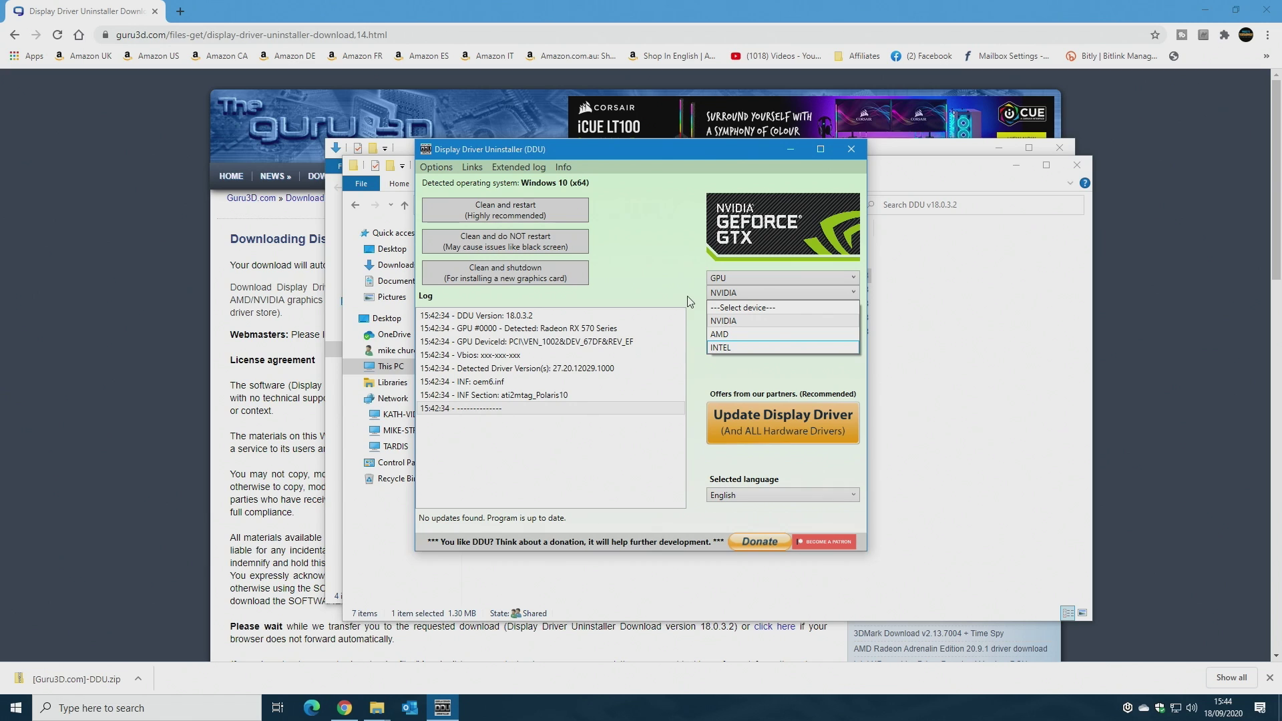
click(723, 338)
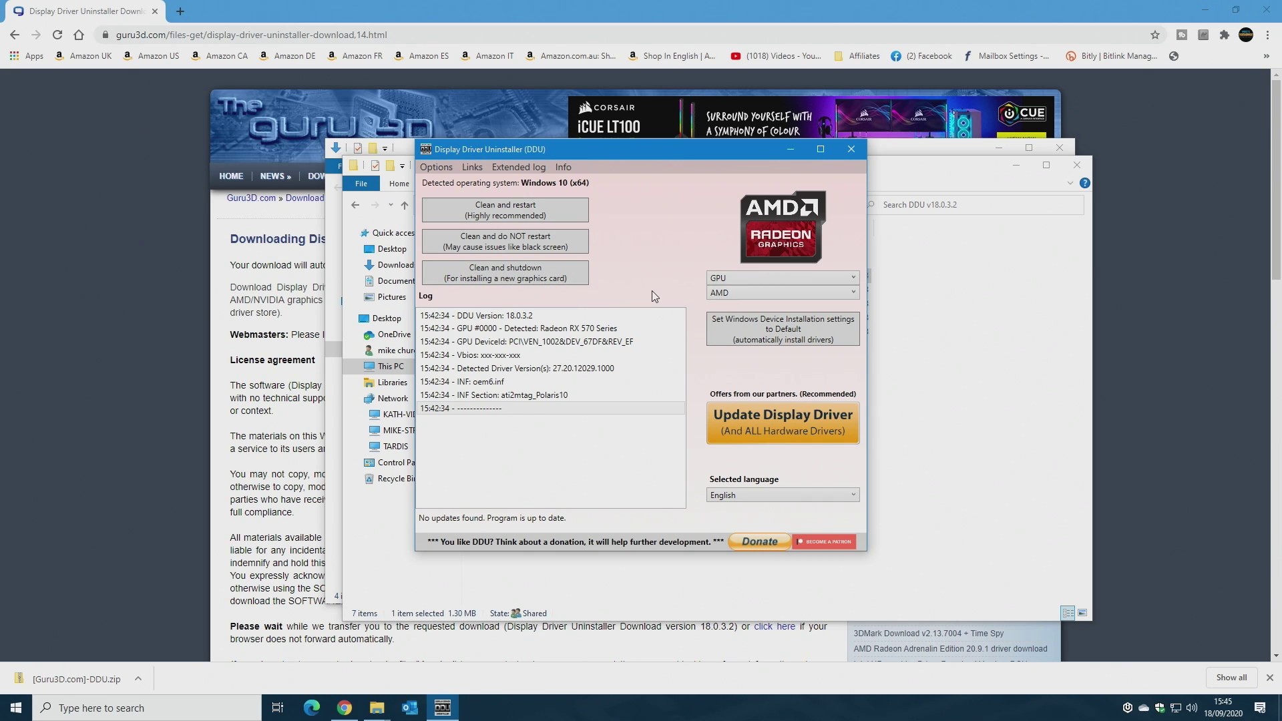
Step: Start removing the AMD GPU driver with Clean and shutdown, for installing a new graphics card
click(520, 275)
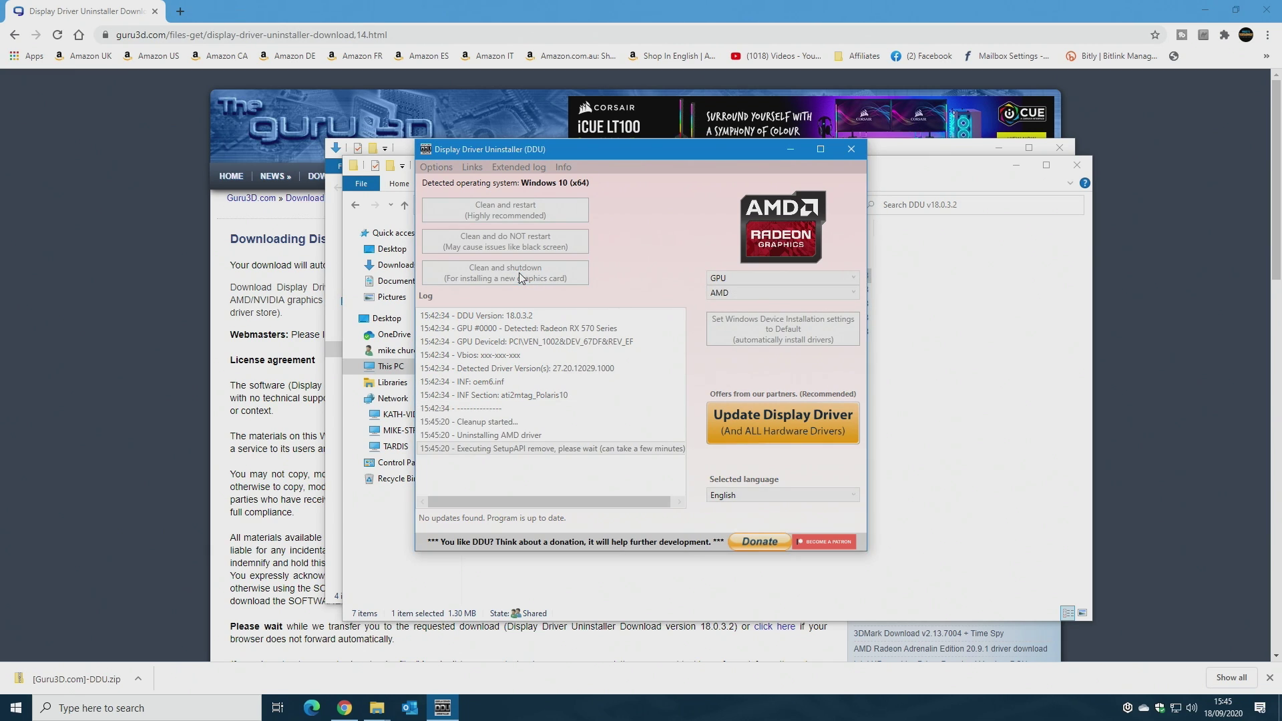